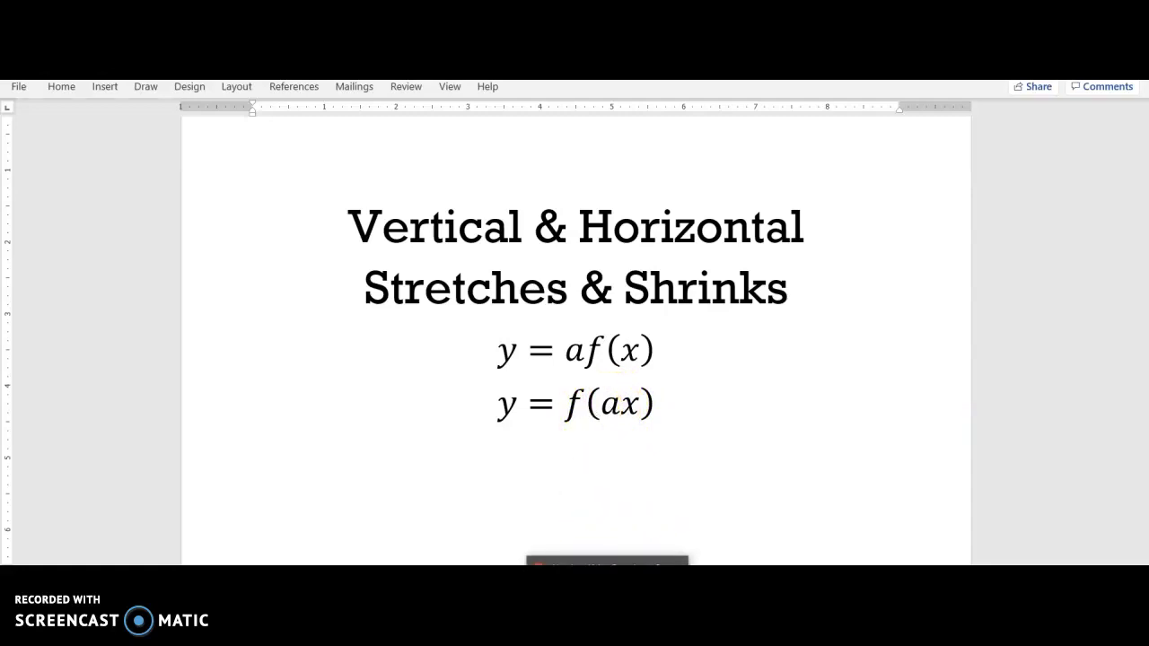
# Add f(x) = 2 abs(x) as a second expression beside abs(x) on the absolute value graph.
pyautogui.click(607, 561)
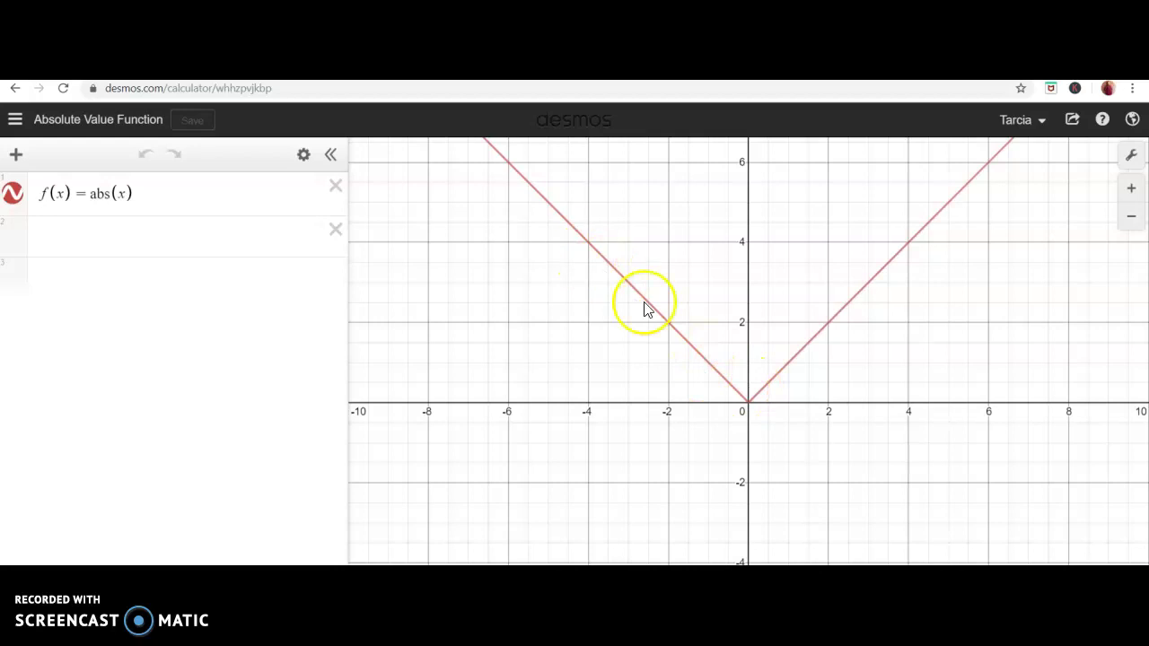
pyautogui.click(195, 233)
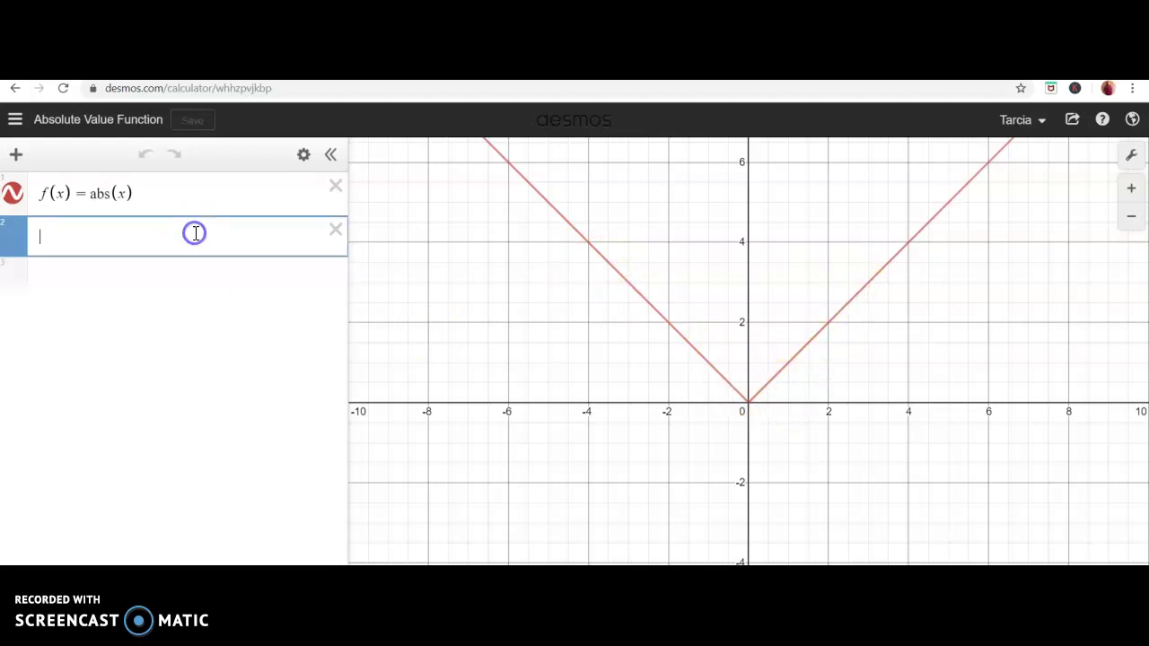
pyautogui.write('f(x) ')
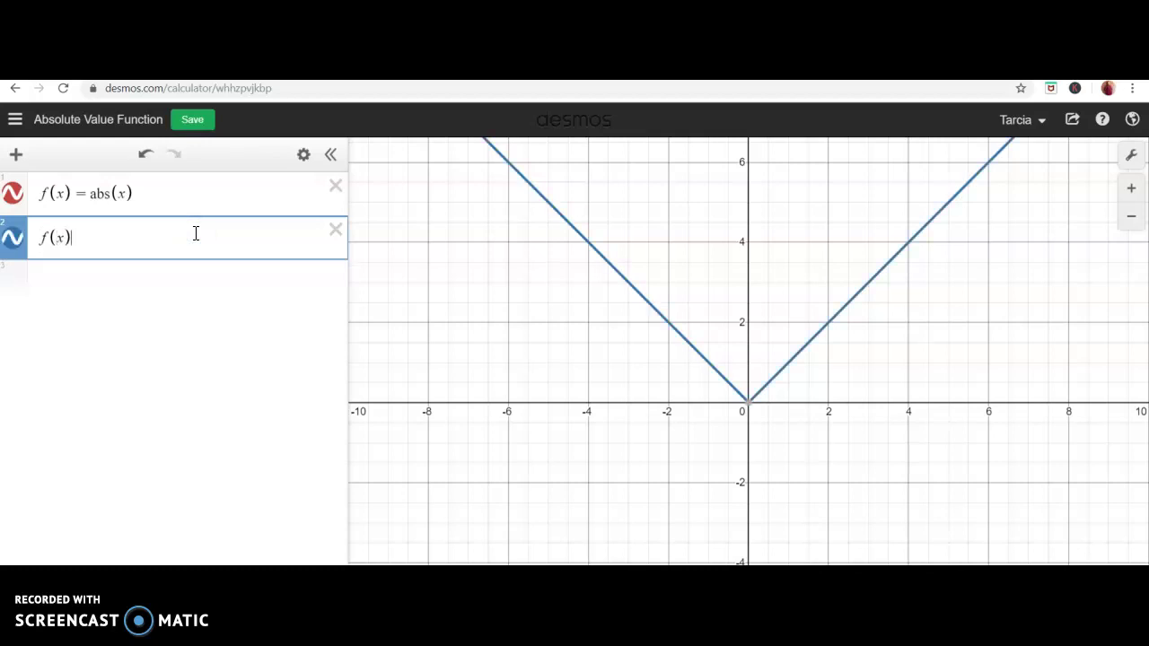
pyautogui.write('= 2 abs(x)')
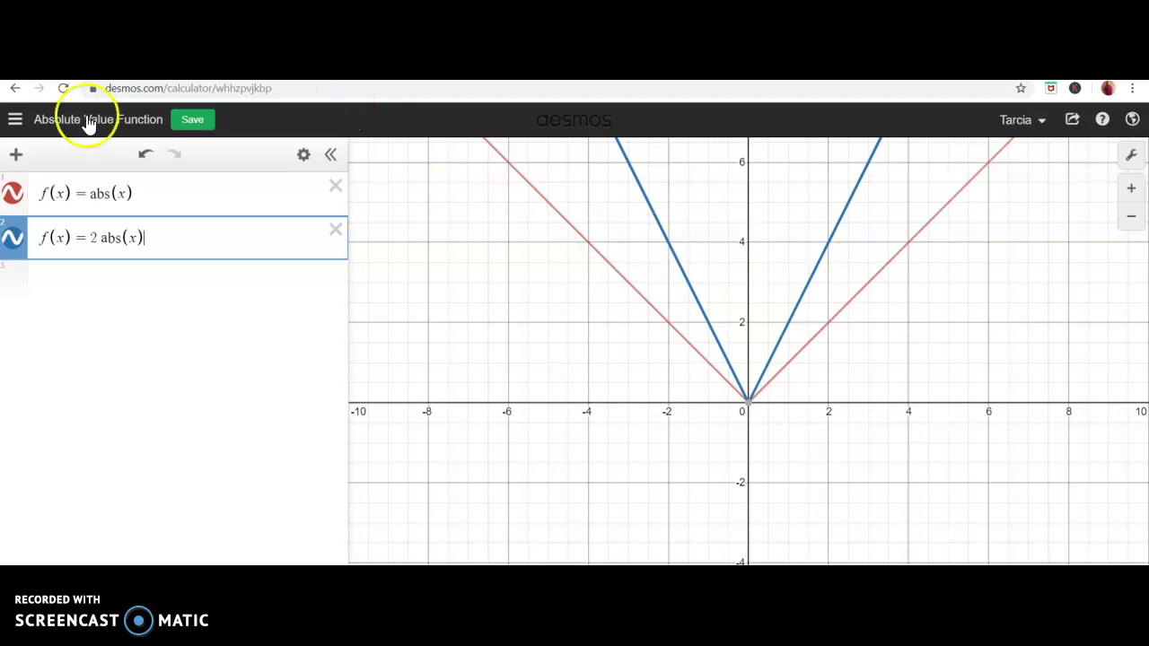
pyautogui.click(16, 121)
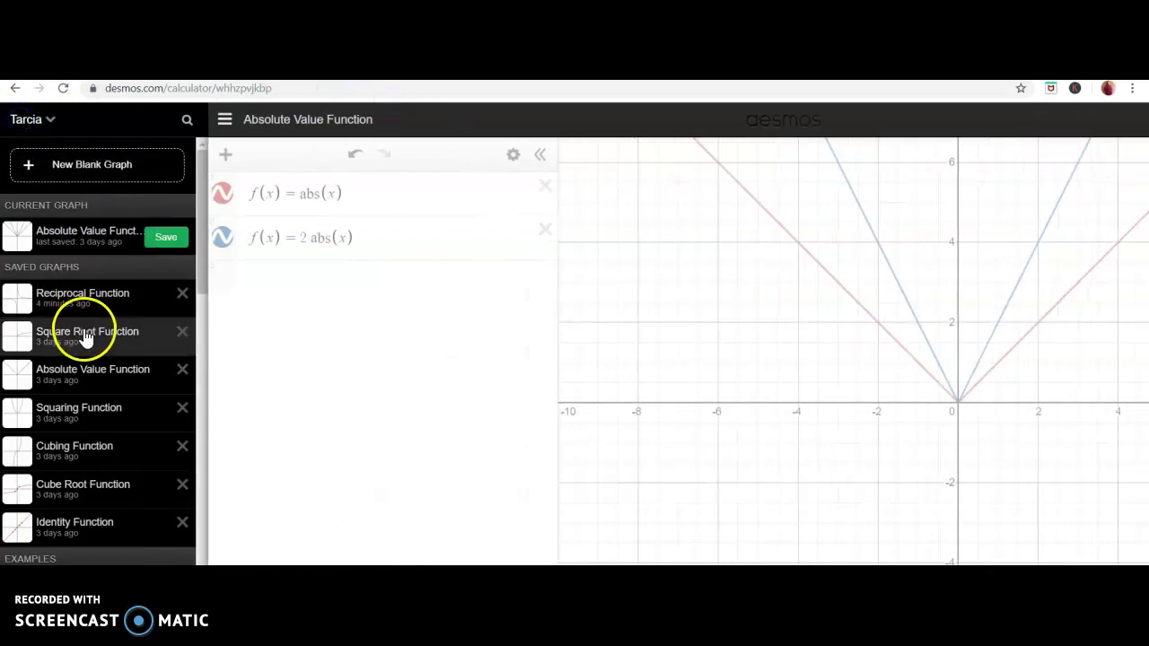
# Open the saved Squaring Function graph and add f(x) = 3x^2 below f(x) = x².
pyautogui.click(94, 418)
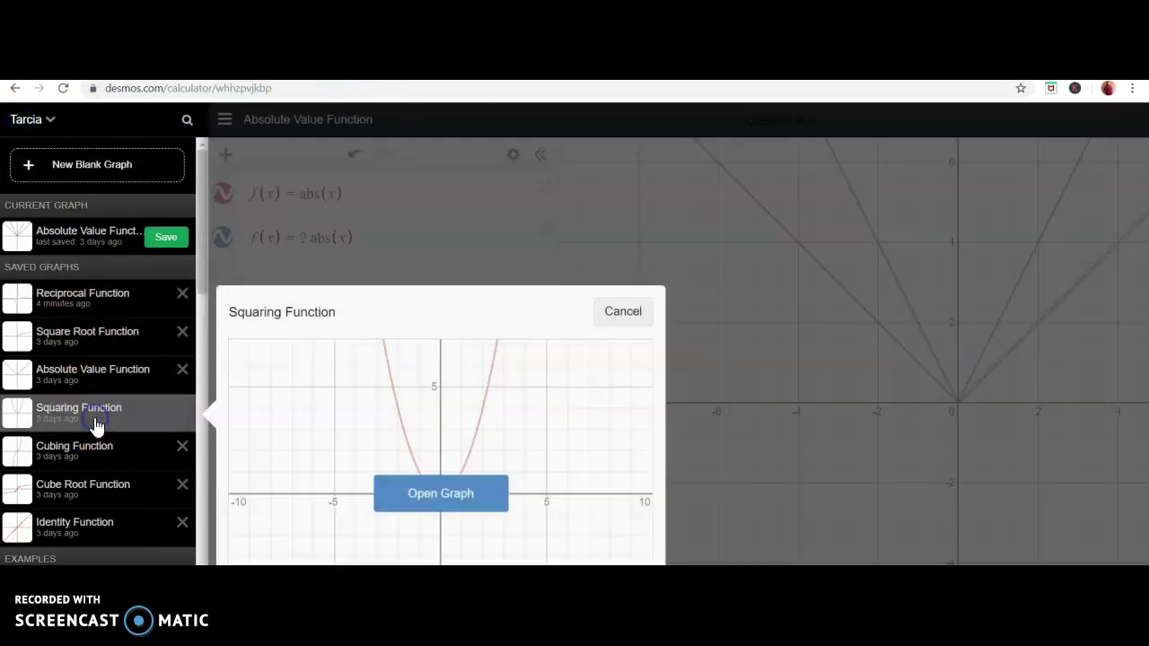
pyautogui.click(483, 501)
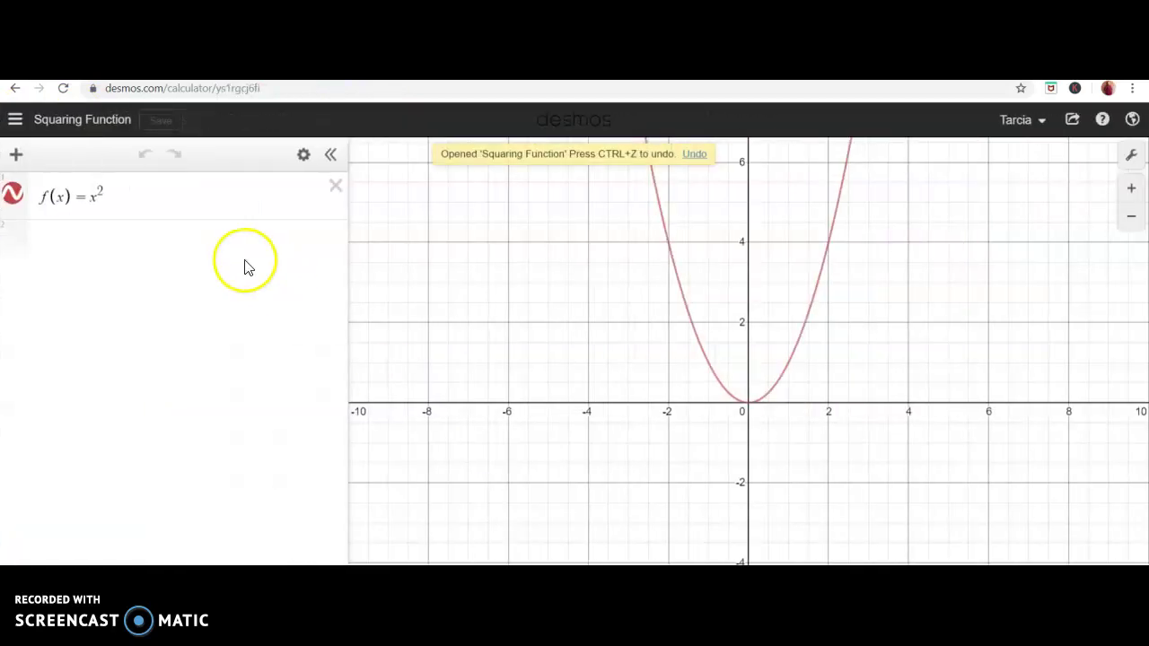
pyautogui.click(271, 202)
pyautogui.press('Return')
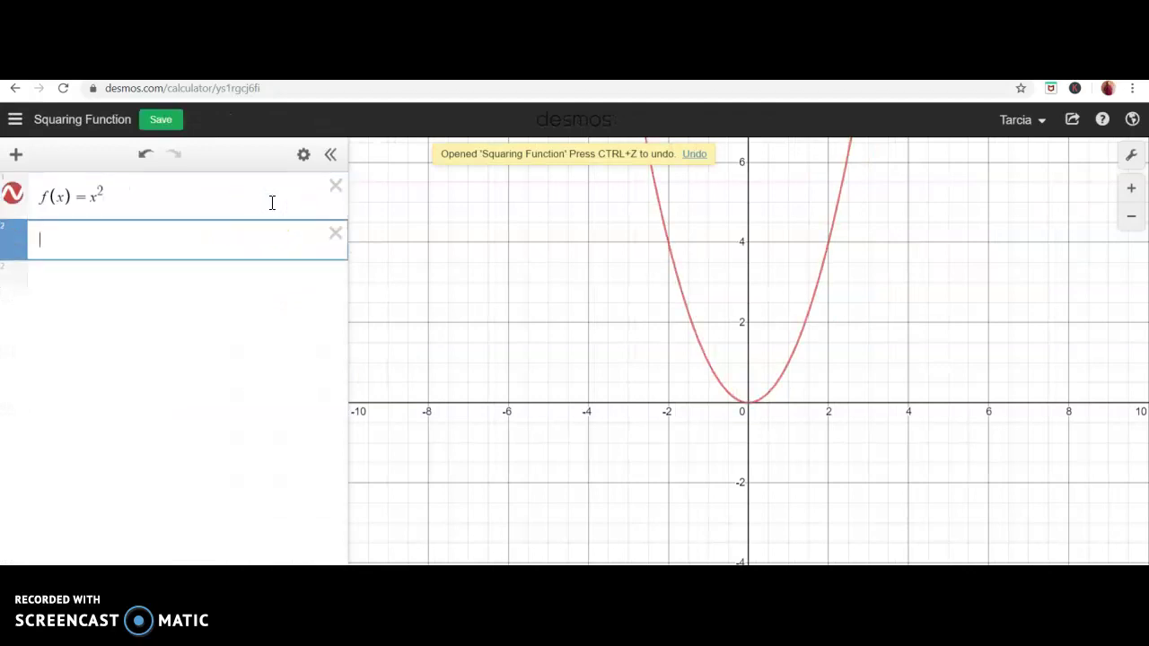
pyautogui.write('f(x) = 3x')
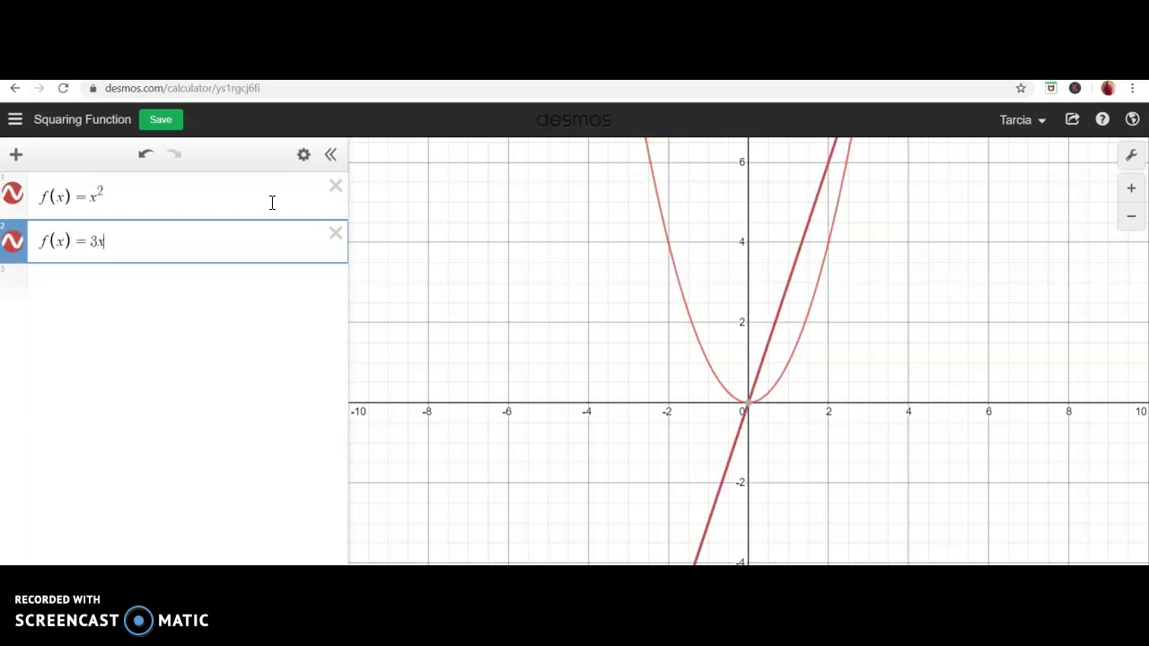
pyautogui.write('^2')
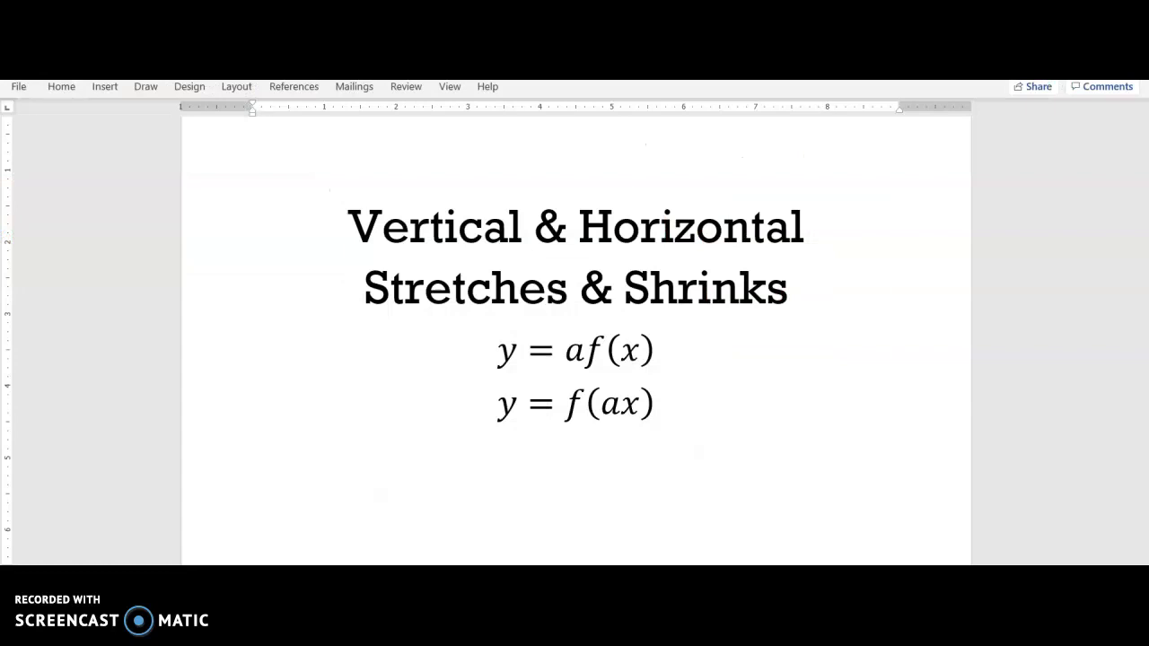
# Write ': a>1 vertical stretch' after y = af(x) in the Word notes.
pyautogui.click(663, 357)
pyautogui.write(': ')
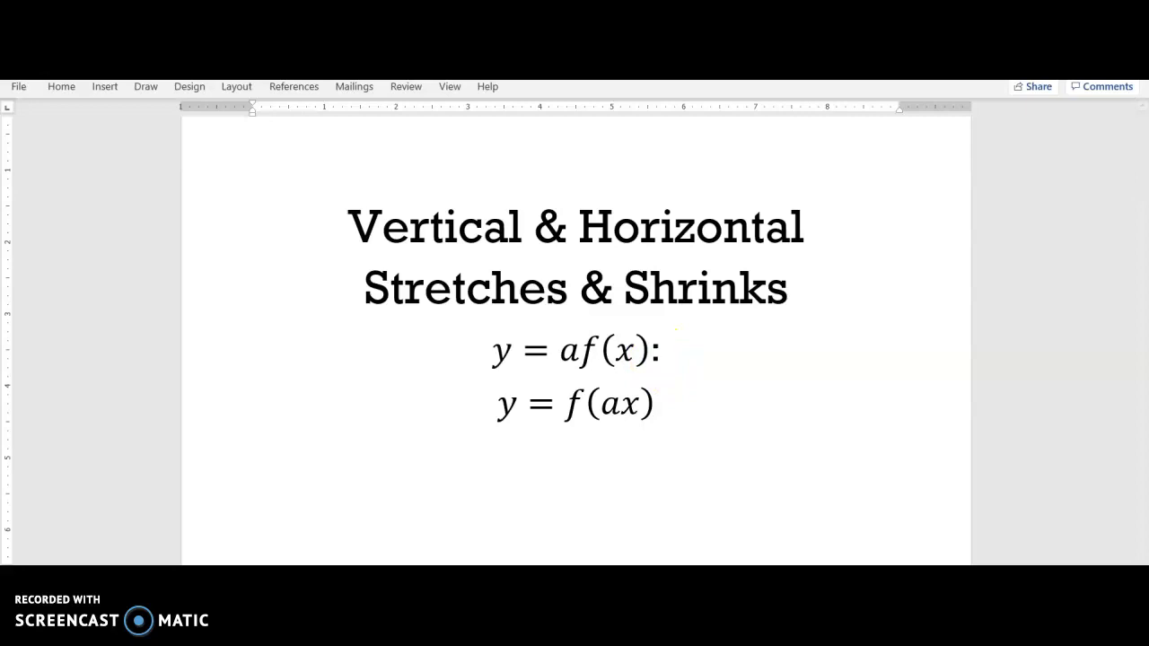
pyautogui.write('a')
pyautogui.write('>1')
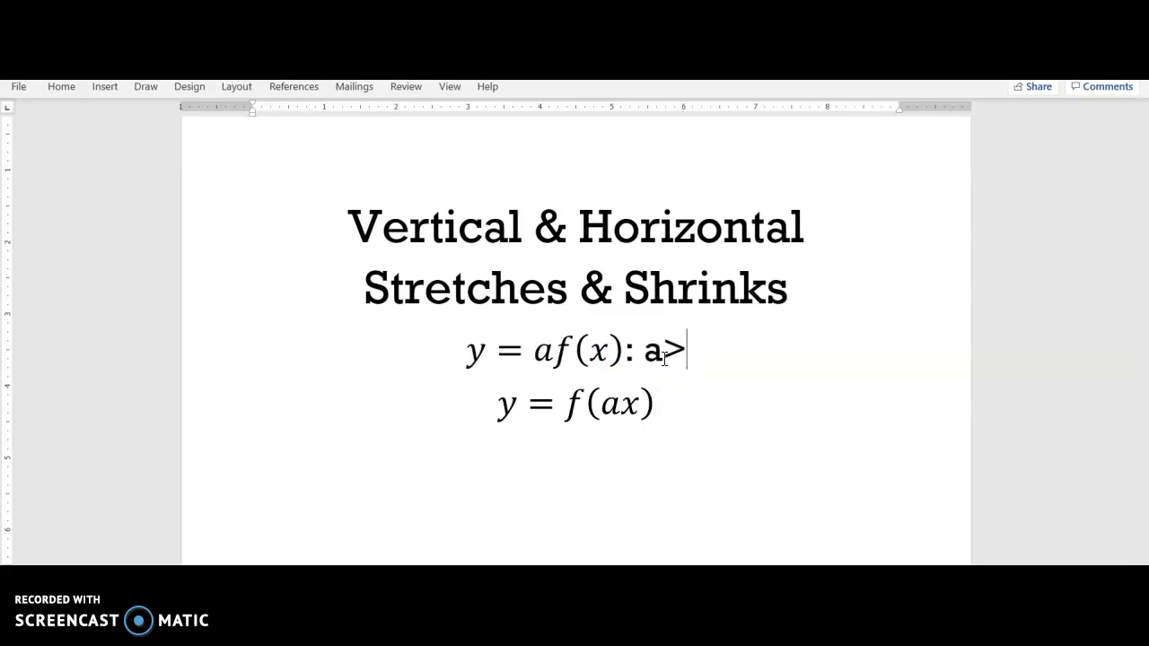
pyautogui.write(' ver')
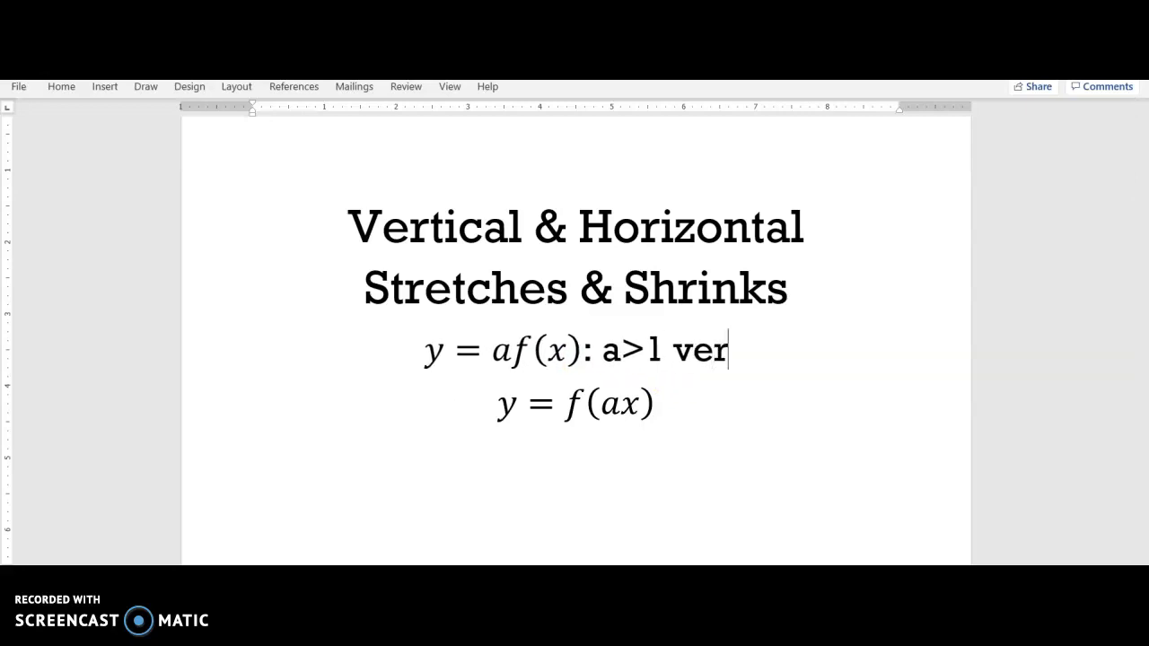
pyautogui.write('tical strte')
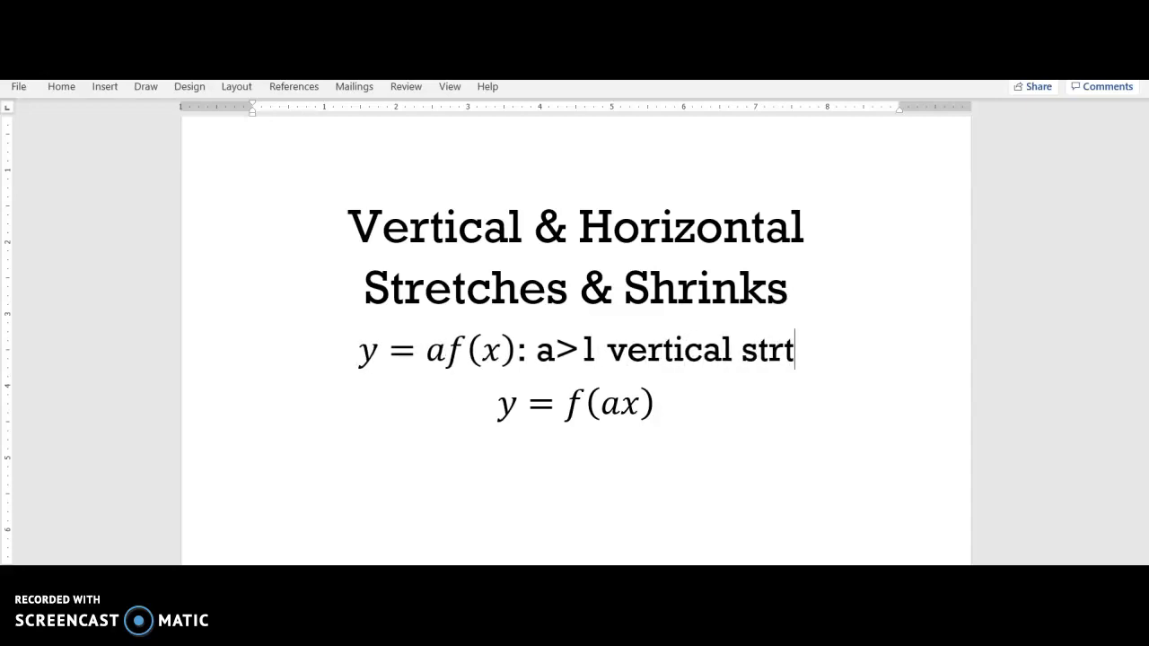
pyautogui.press('BackSpace')
pyautogui.press('BackSpace')
pyautogui.write('etch')
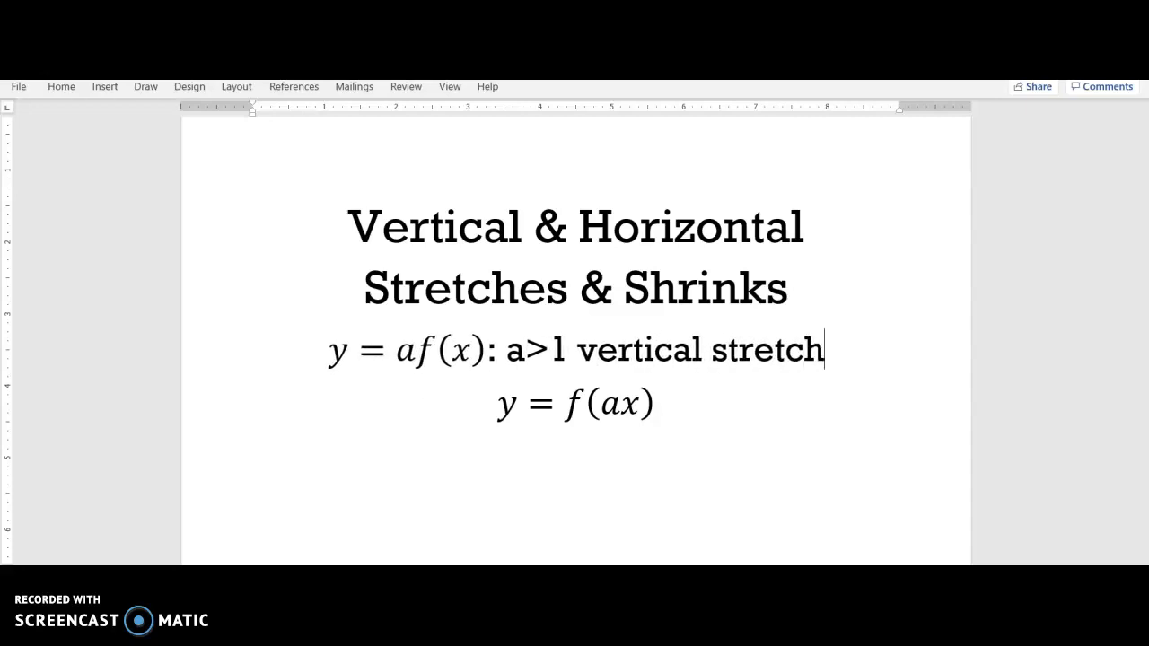
pyautogui.hotkey('alt', 'Tab')
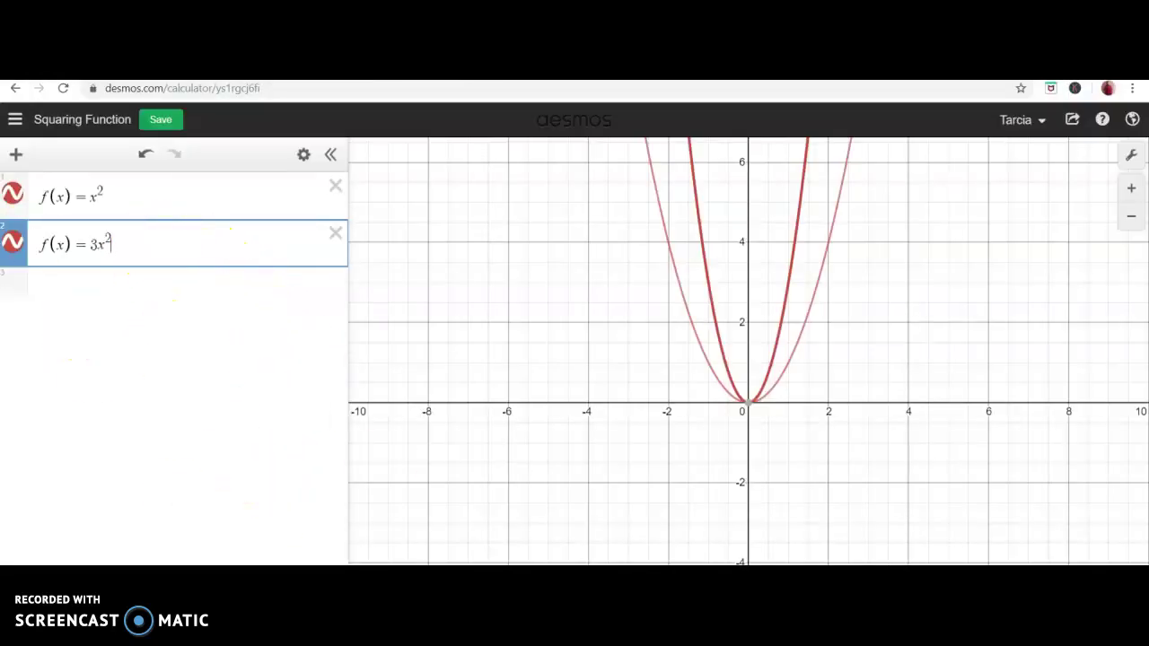
# Enter f(x)=1/3x^2 as a third expression below x² and 3x².
pyautogui.click(186, 283)
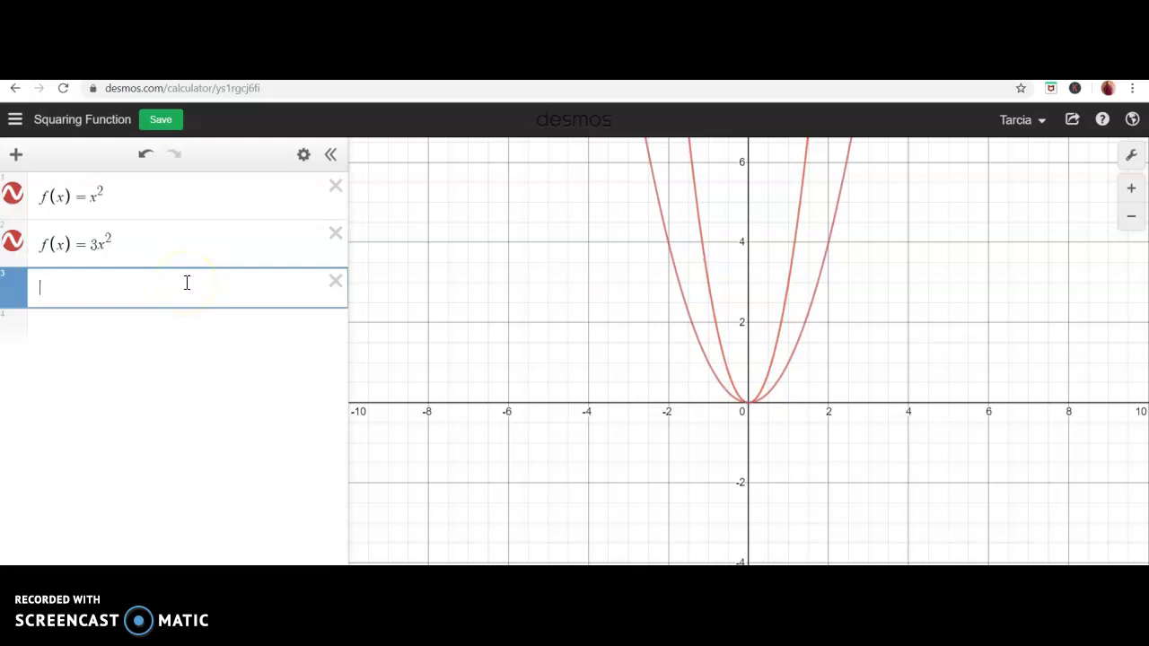
pyautogui.write('f(x)')
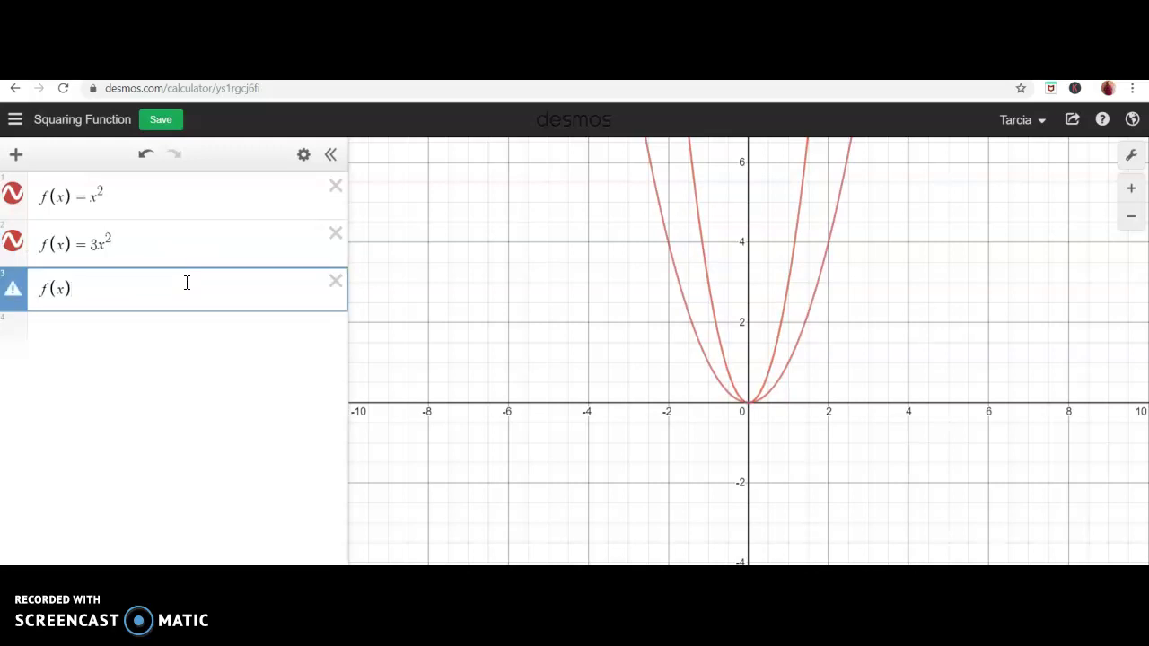
pyautogui.write('=1/3')
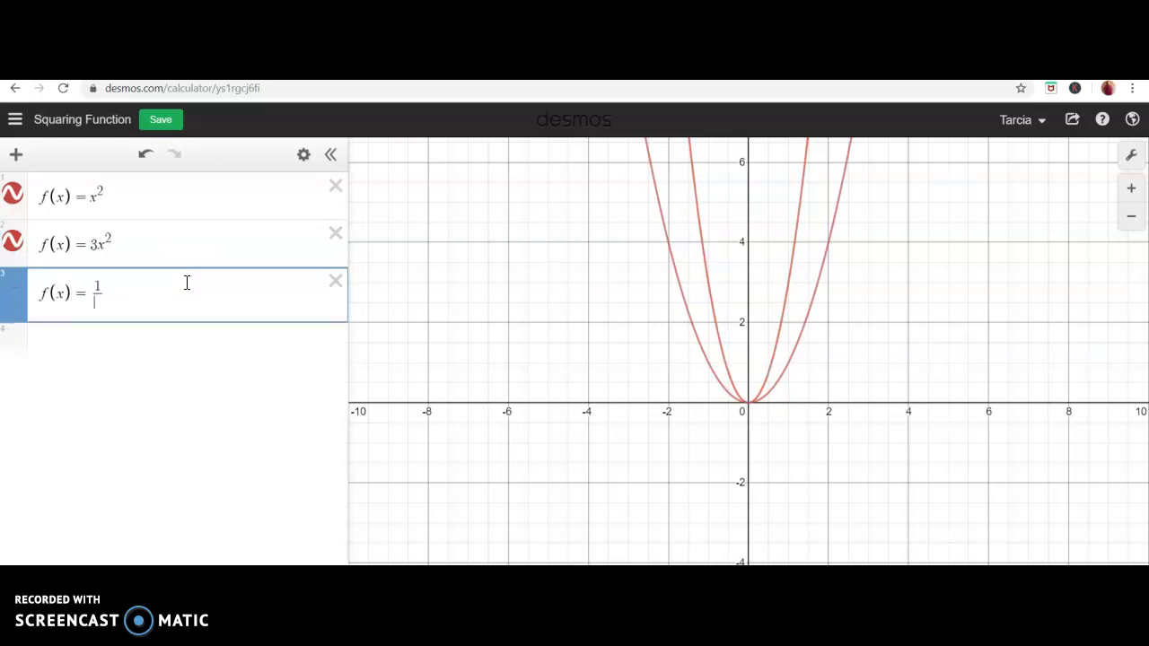
pyautogui.write('x^2')
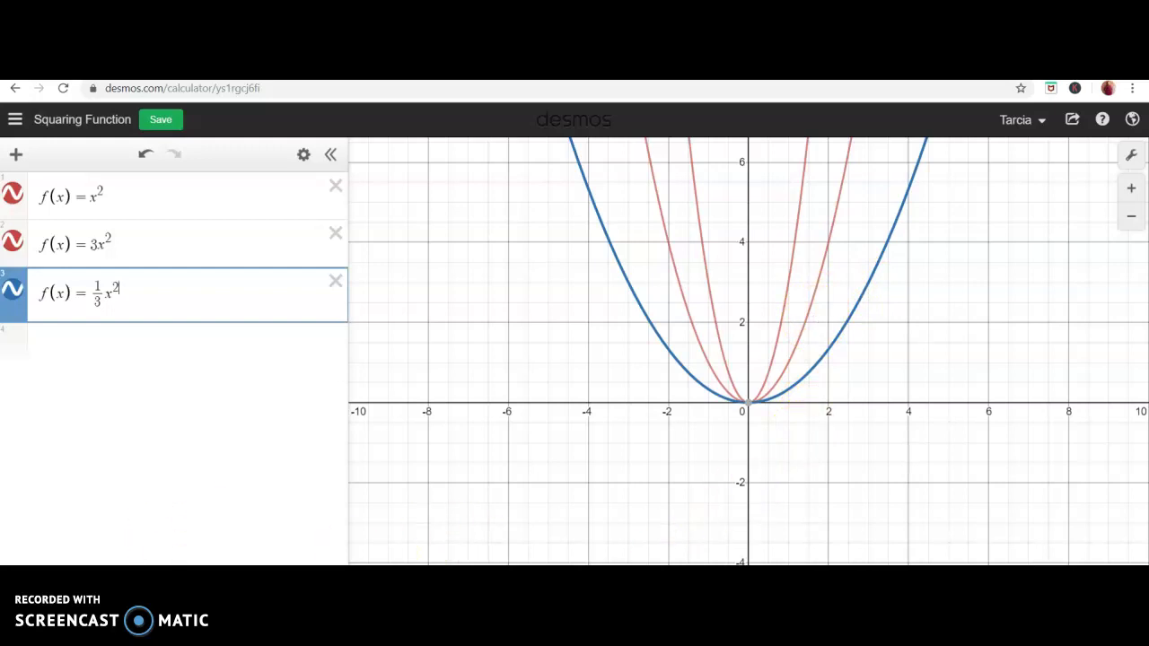
# Open the saved Absolute Value Function graph and add f(x) = 1/2 abs(x) below abs(x).
pyautogui.click(15, 119)
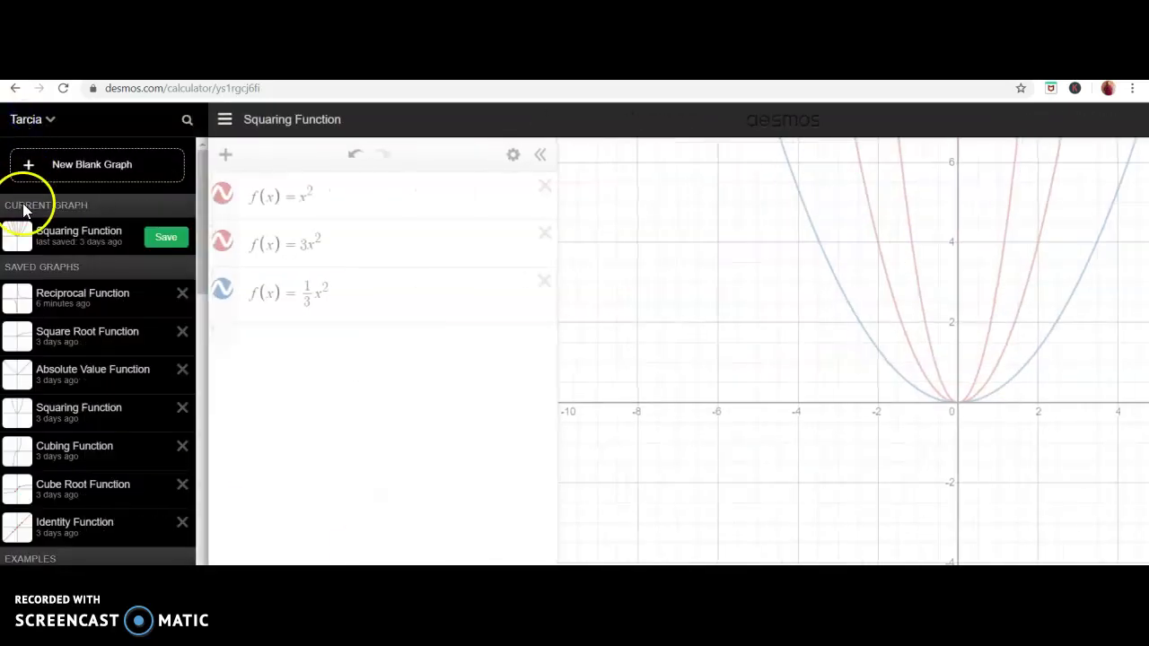
pyautogui.click(68, 373)
pyautogui.click(465, 492)
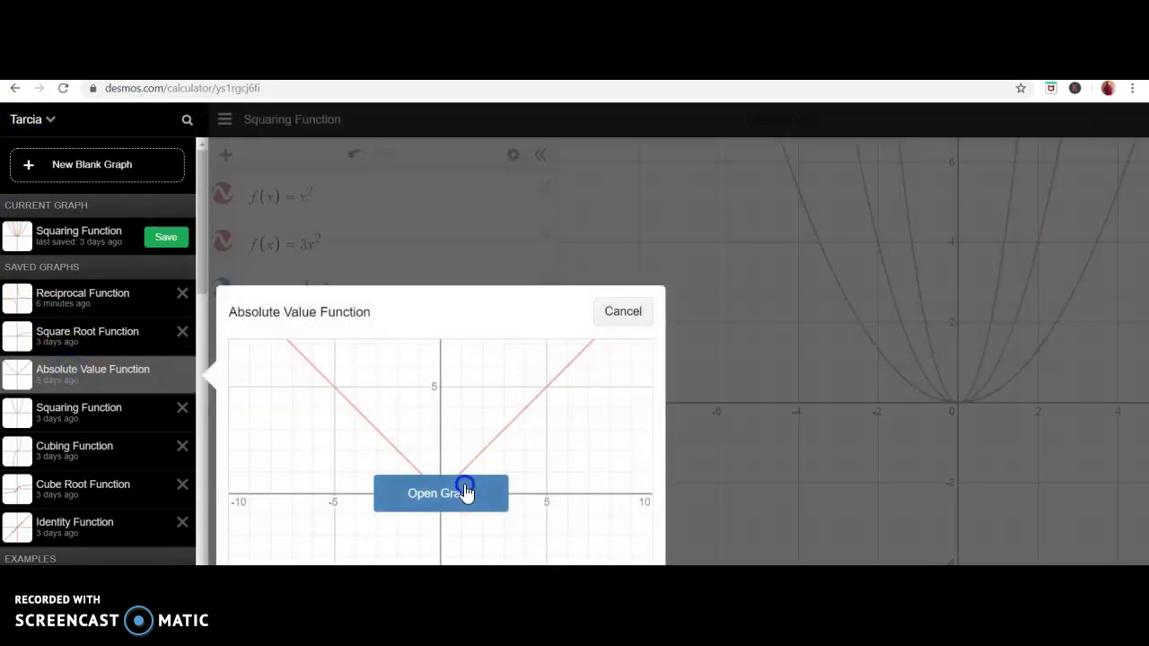
pyautogui.click(224, 194)
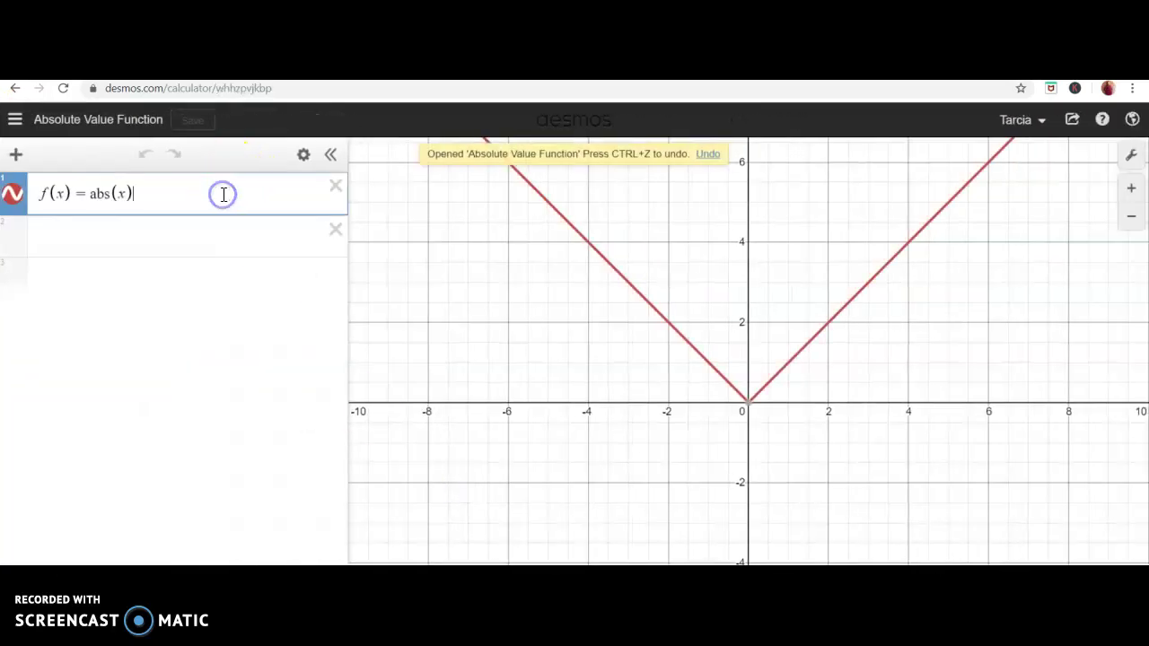
pyautogui.press('Return')
pyautogui.write('f(x)')
pyautogui.write('= 1/2 ')
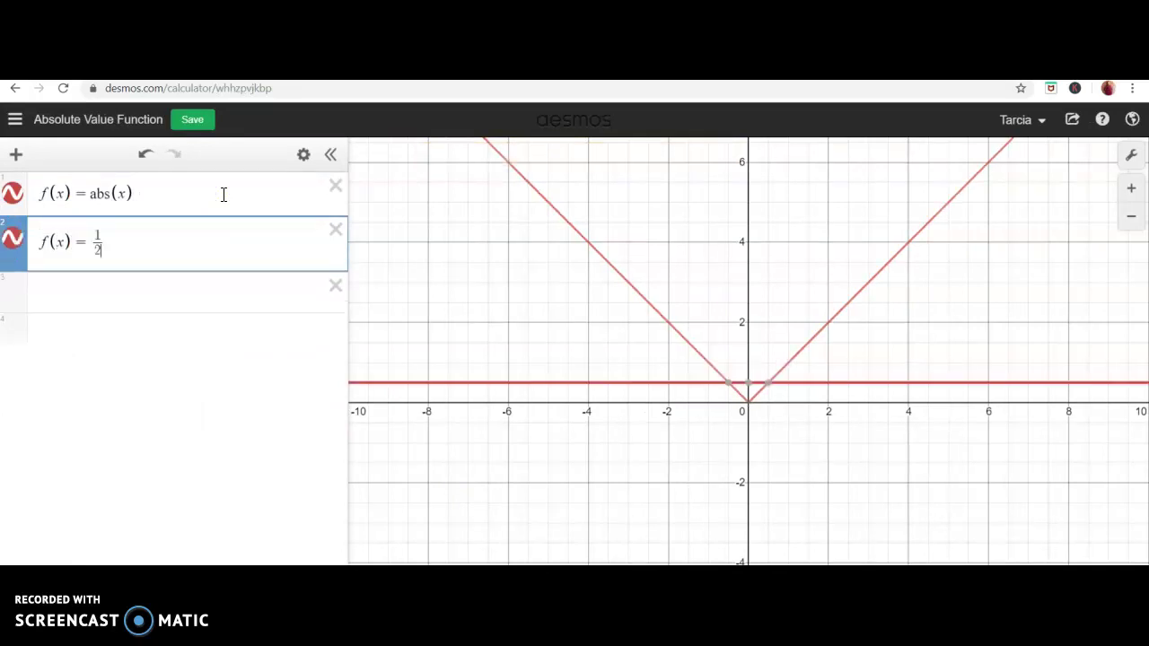
pyautogui.write('abs(x)')
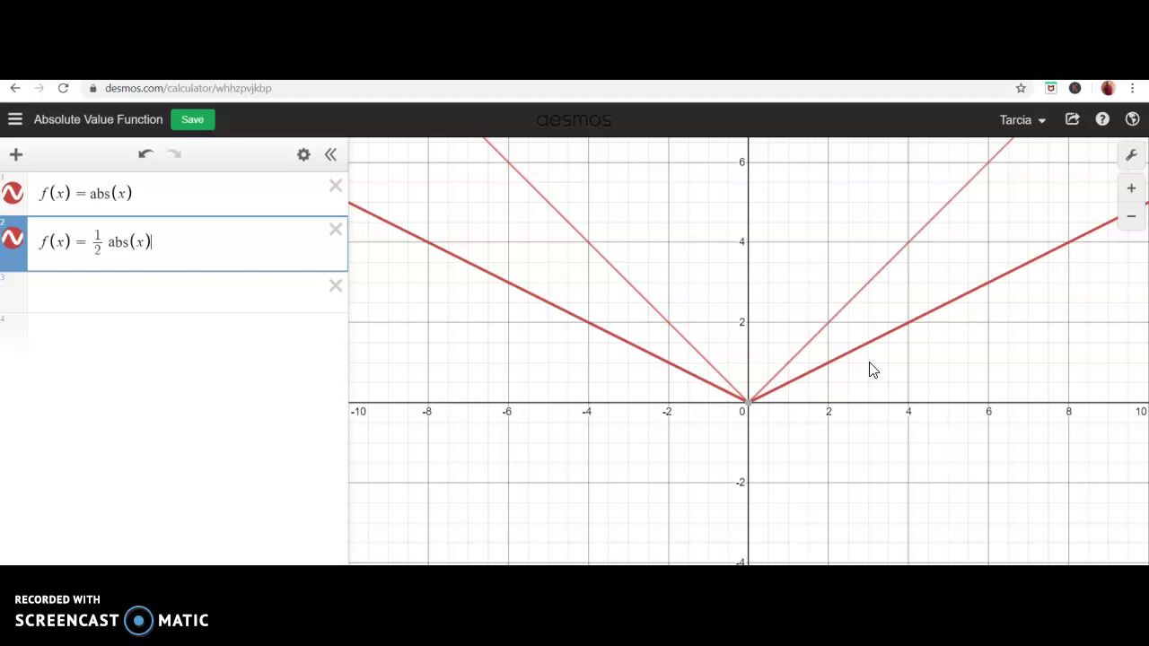
pyautogui.hotkey('alt', 'Tab')
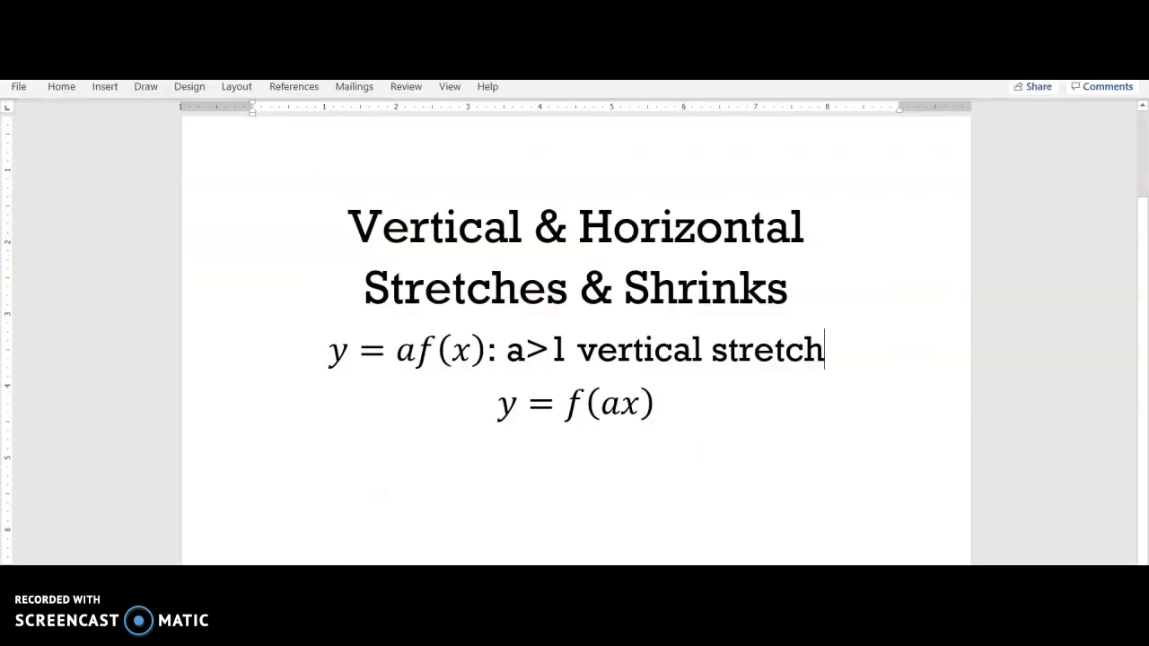
# Add the line 'A<1 vertical shrink (wider)' and append '(skinnier)' to the stretch line.
pyautogui.click(857, 353)
pyautogui.press('Return')
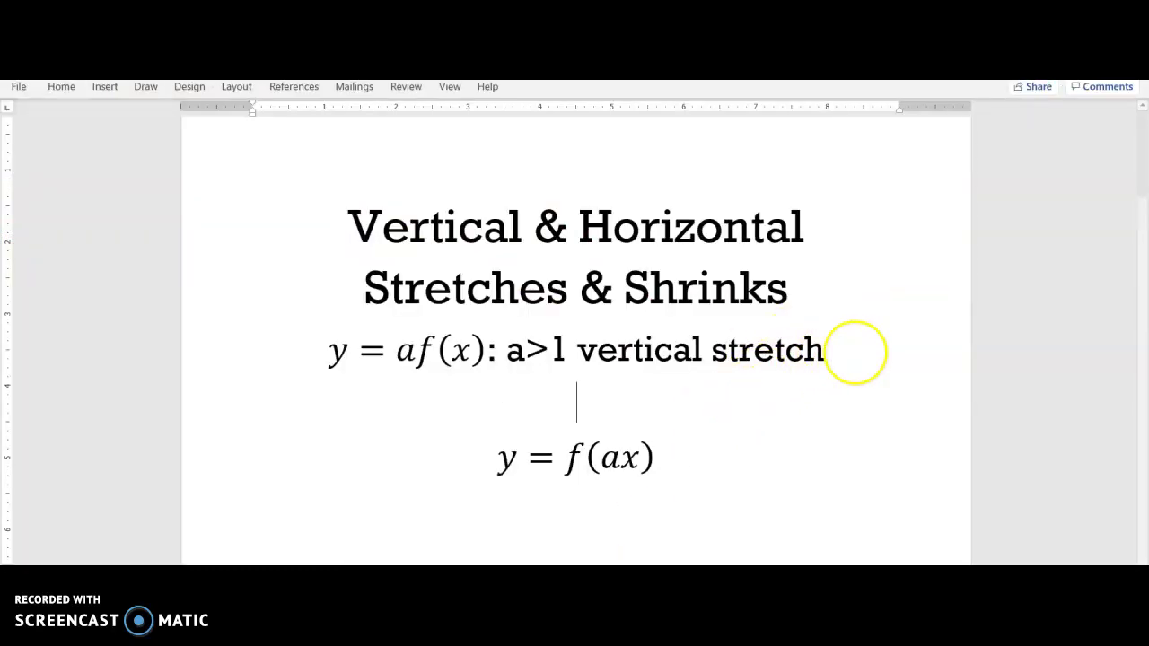
pyautogui.write('A<1 vertical shrink')
pyautogui.click(855, 357)
pyautogui.write('(skinnier)')
pyautogui.click(750, 446)
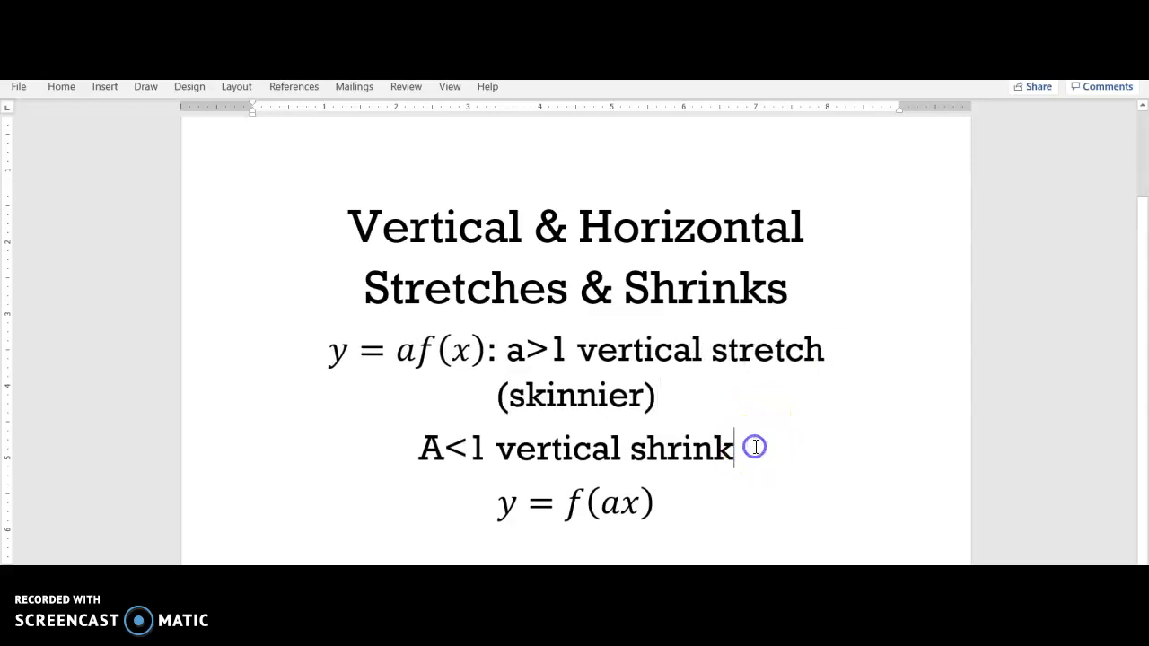
pyautogui.write('(wider)')
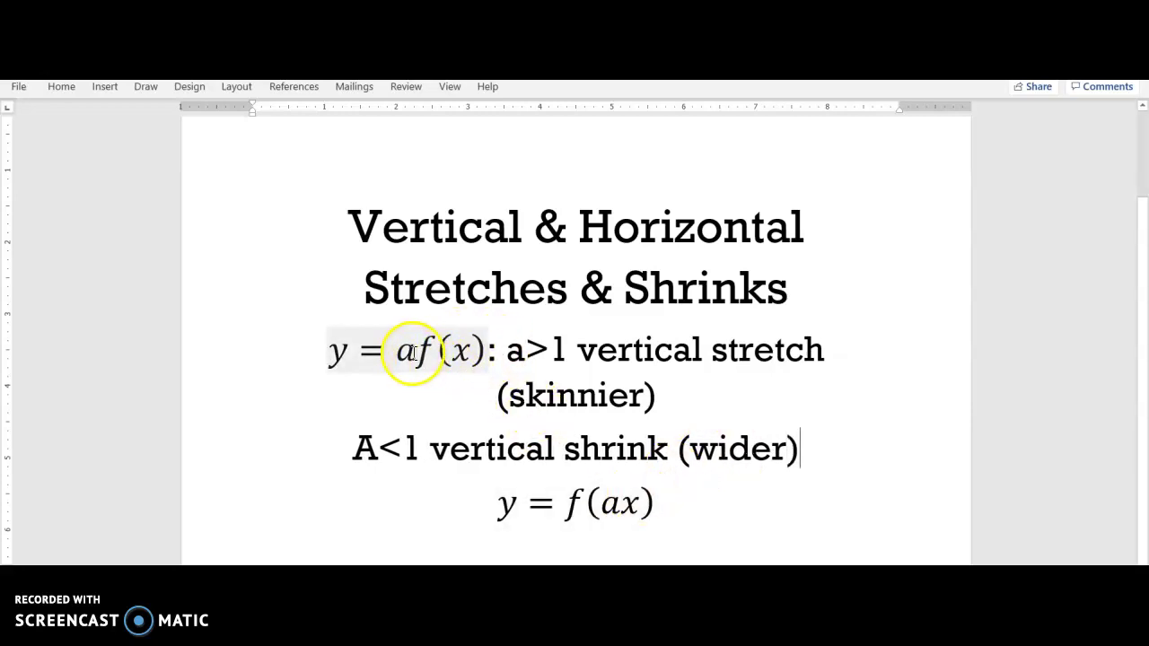
# Set the vertical stretch and shrink rule lines to 28 pt.
pyautogui.moveTo(321, 350); pyautogui.dragTo(819, 446)
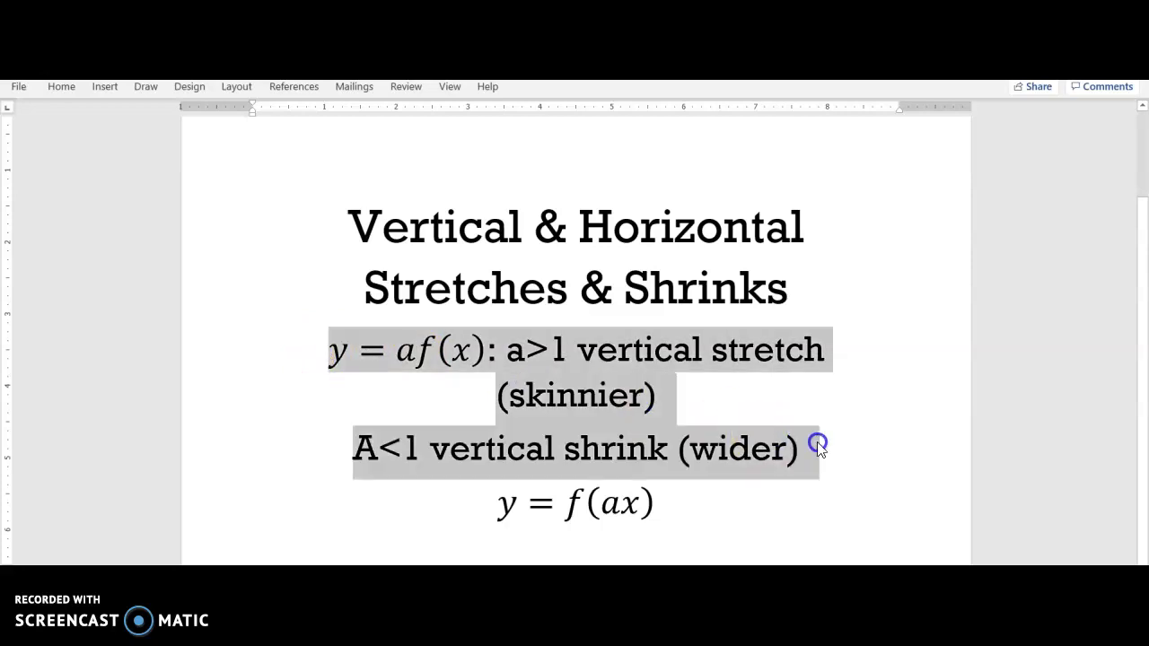
pyautogui.click(60, 91)
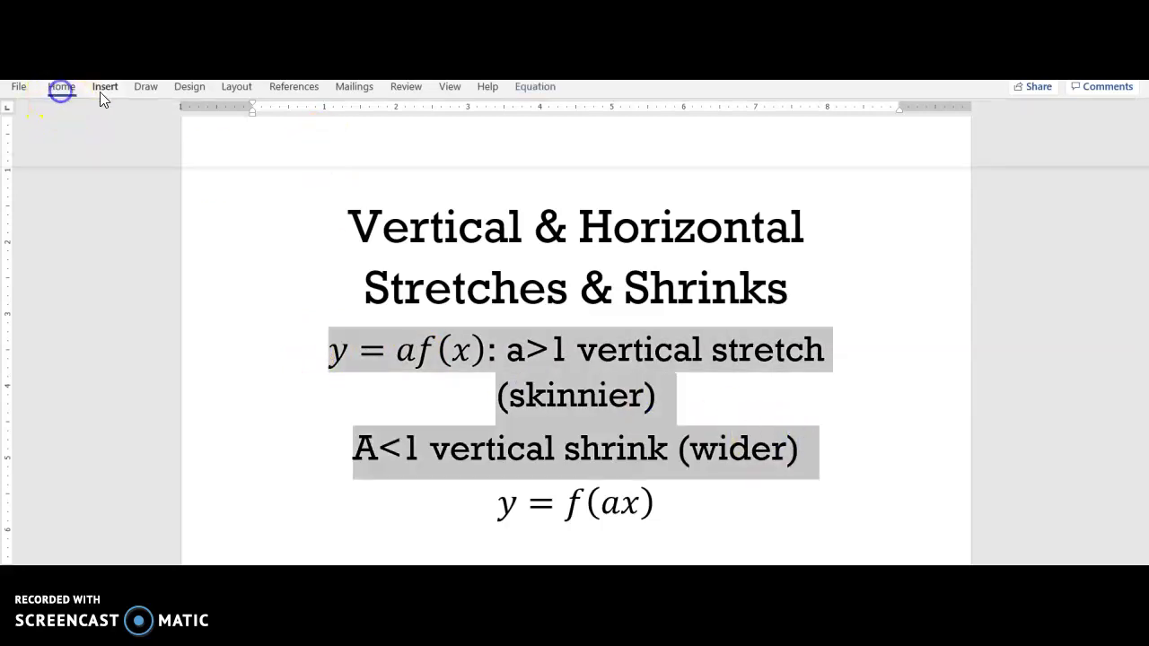
pyautogui.click(237, 117)
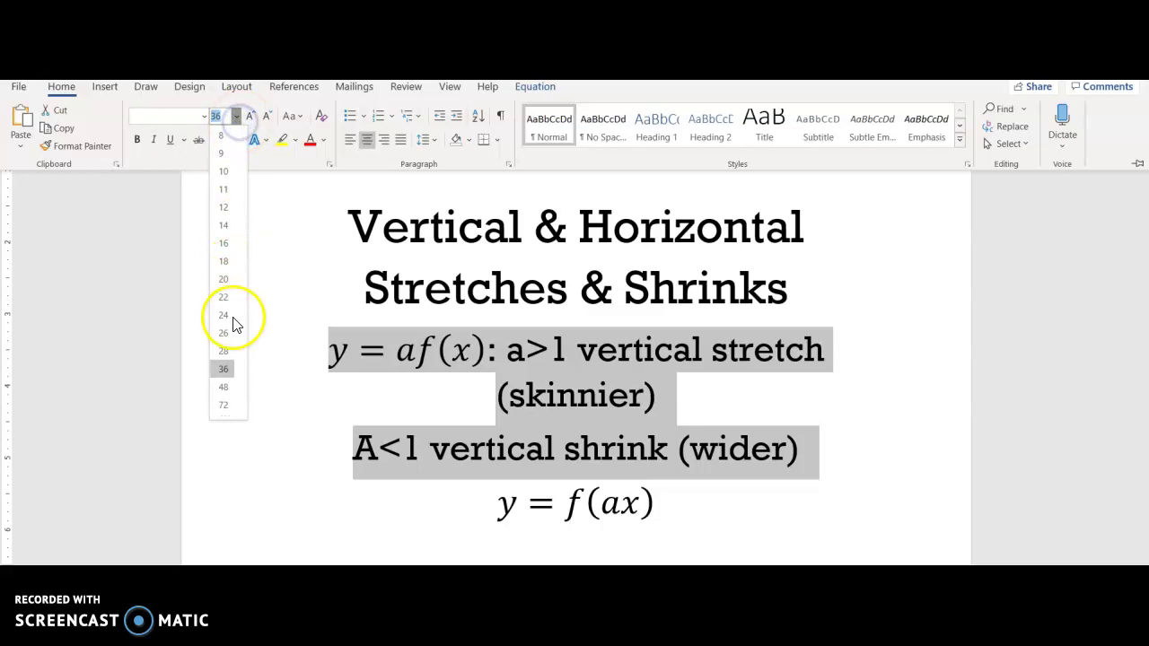
pyautogui.click(225, 354)
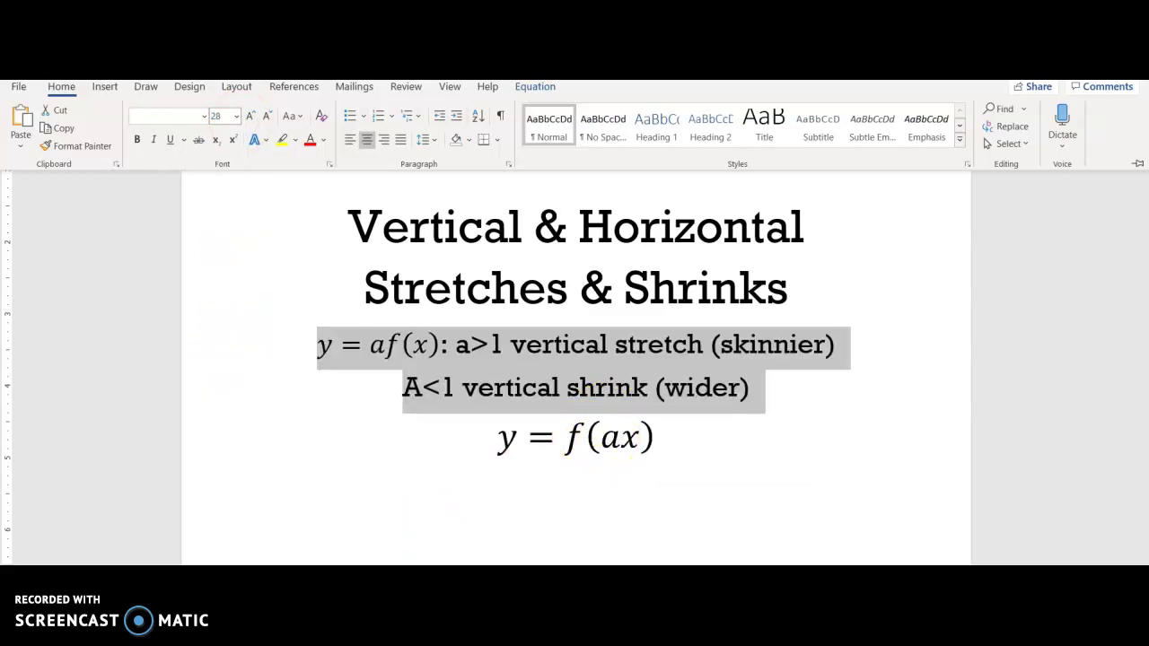
pyautogui.hotkey('alt', 'Tab')
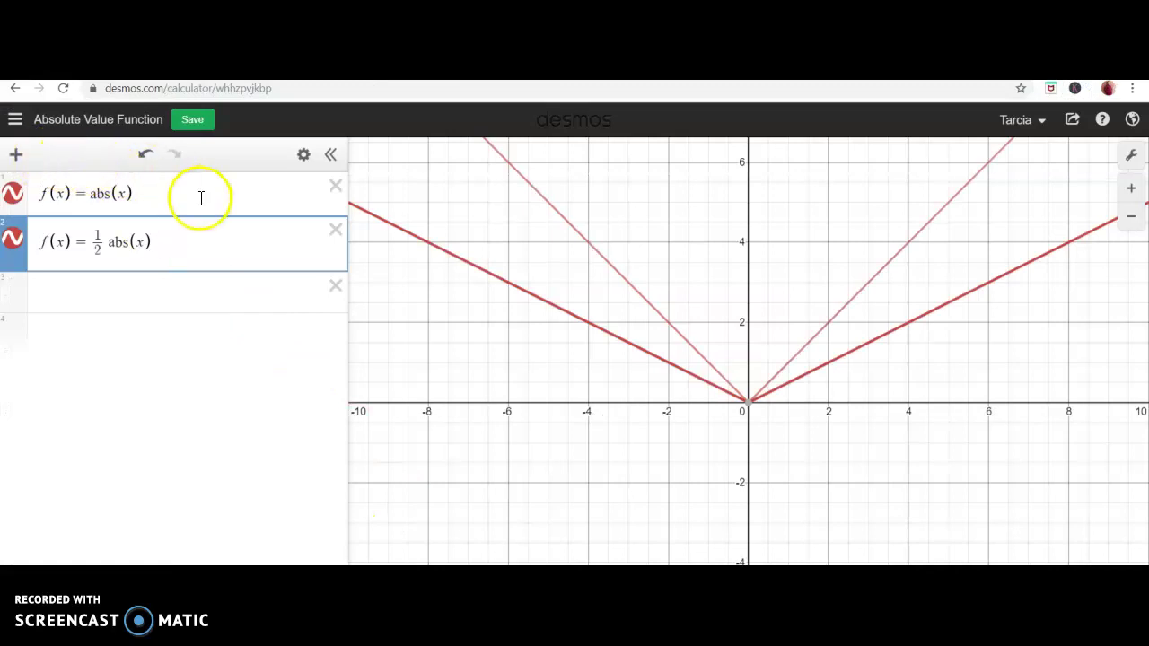
# Change the second expression from 1/2 abs(x) to abs(2x).
pyautogui.click(106, 240)
pyautogui.press('BackSpace')
pyautogui.press('BackSpace')
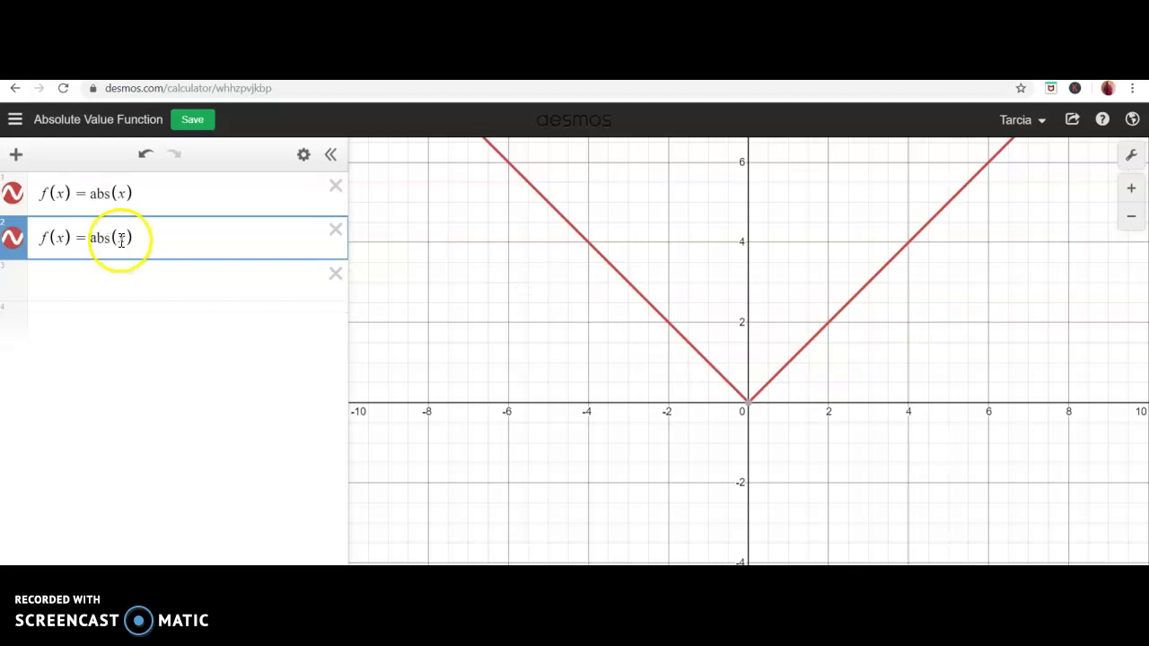
pyautogui.click(117, 237)
pyautogui.write('2')
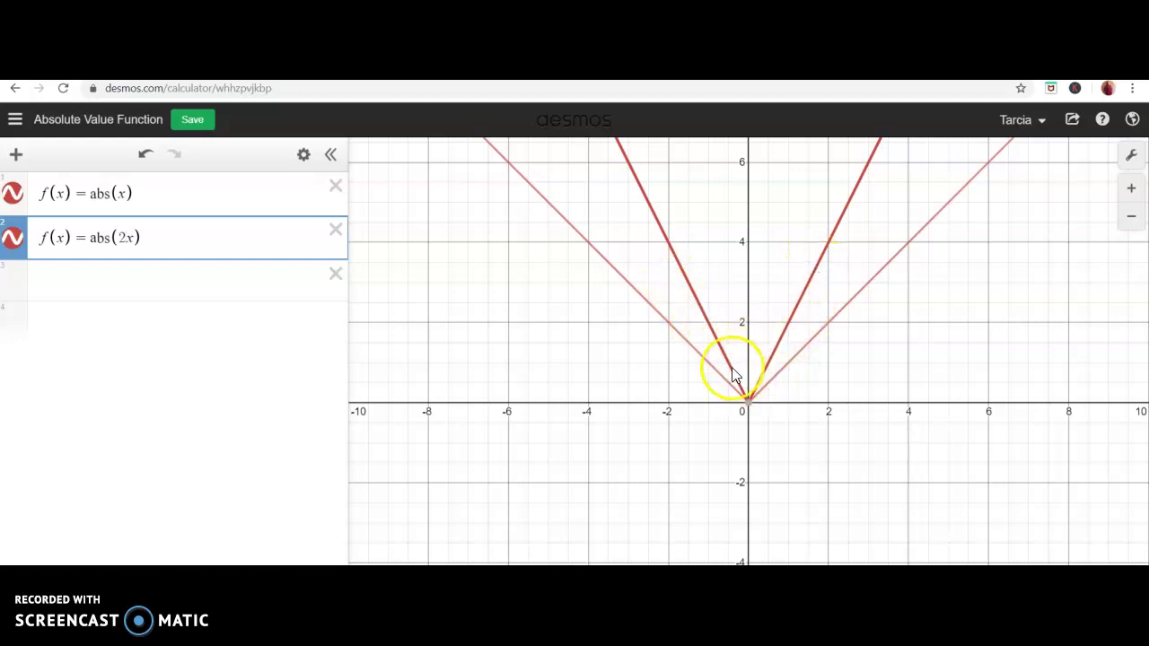
pyautogui.click(15, 122)
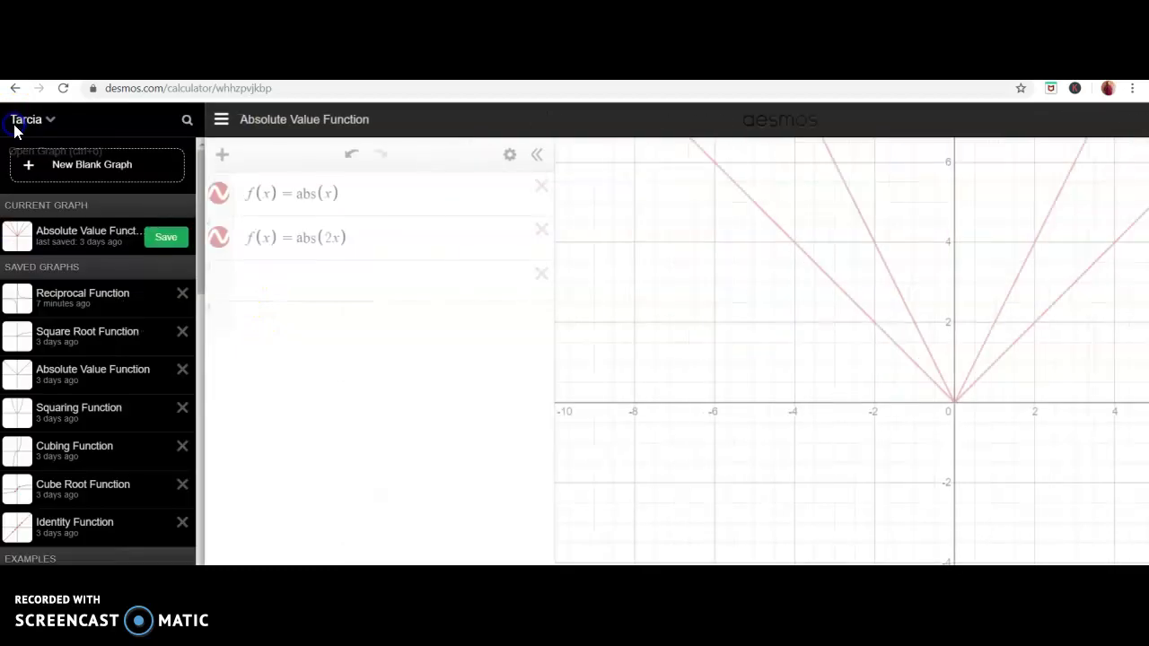
# Open the saved Squaring Function graph and add f(x) = (2x)^2 below f(x) = x².
pyautogui.click(87, 348)
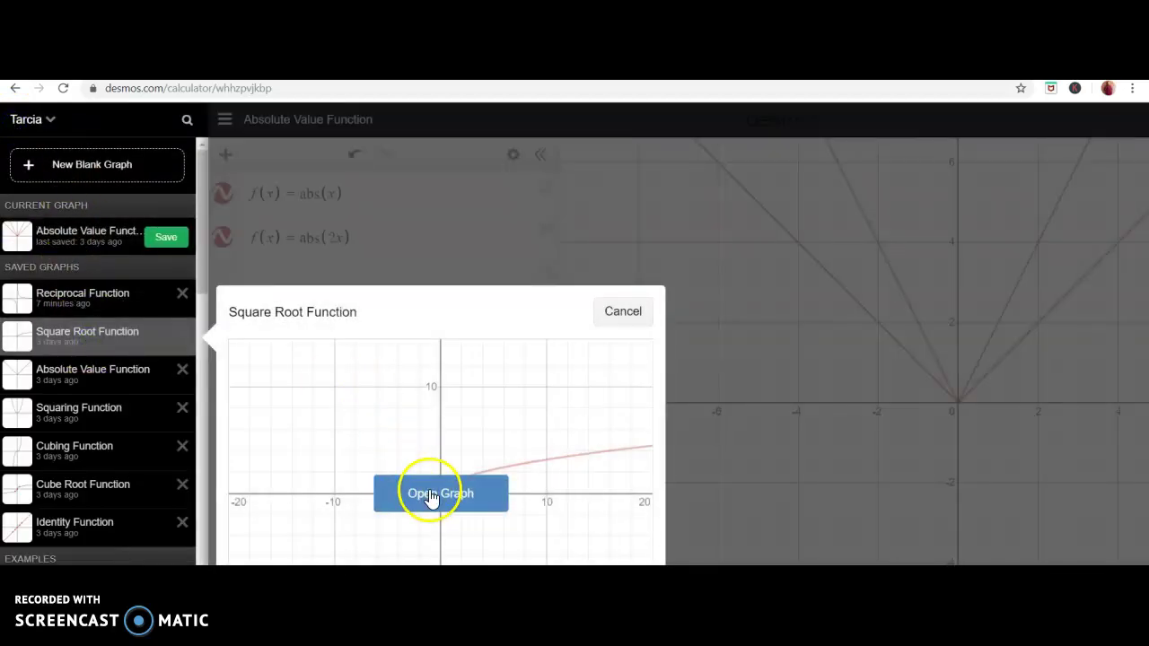
pyautogui.click(93, 414)
pyautogui.click(422, 496)
pyautogui.click(193, 205)
pyautogui.press('Return')
pyautogui.write('f(x) = ')
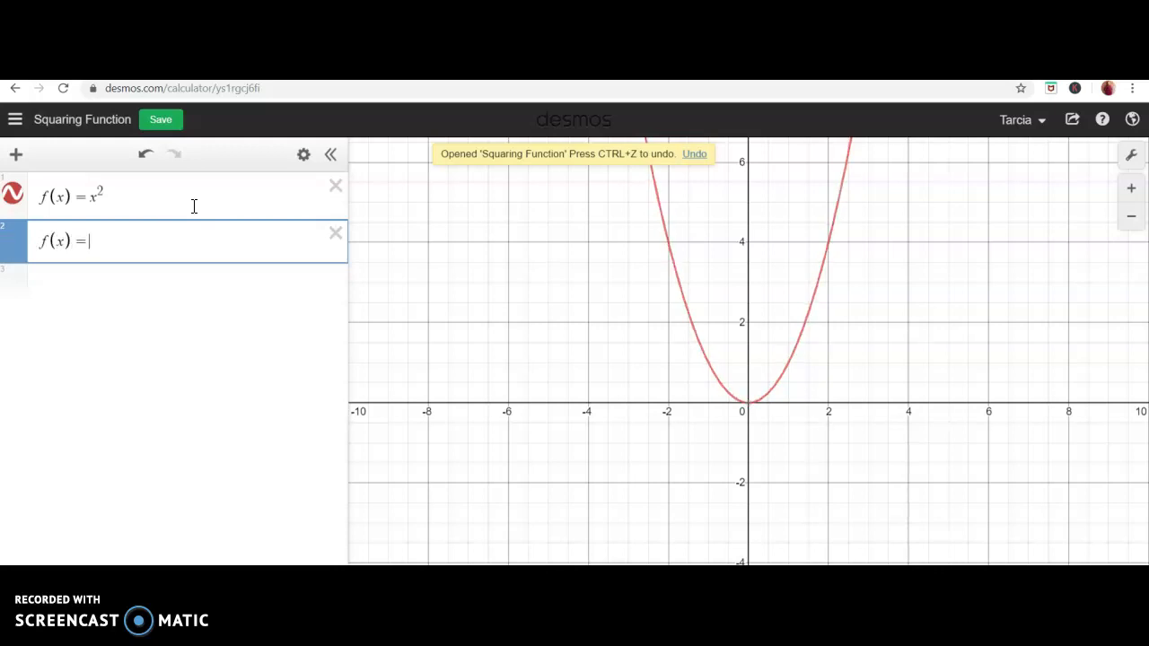
pyautogui.write('(2x')
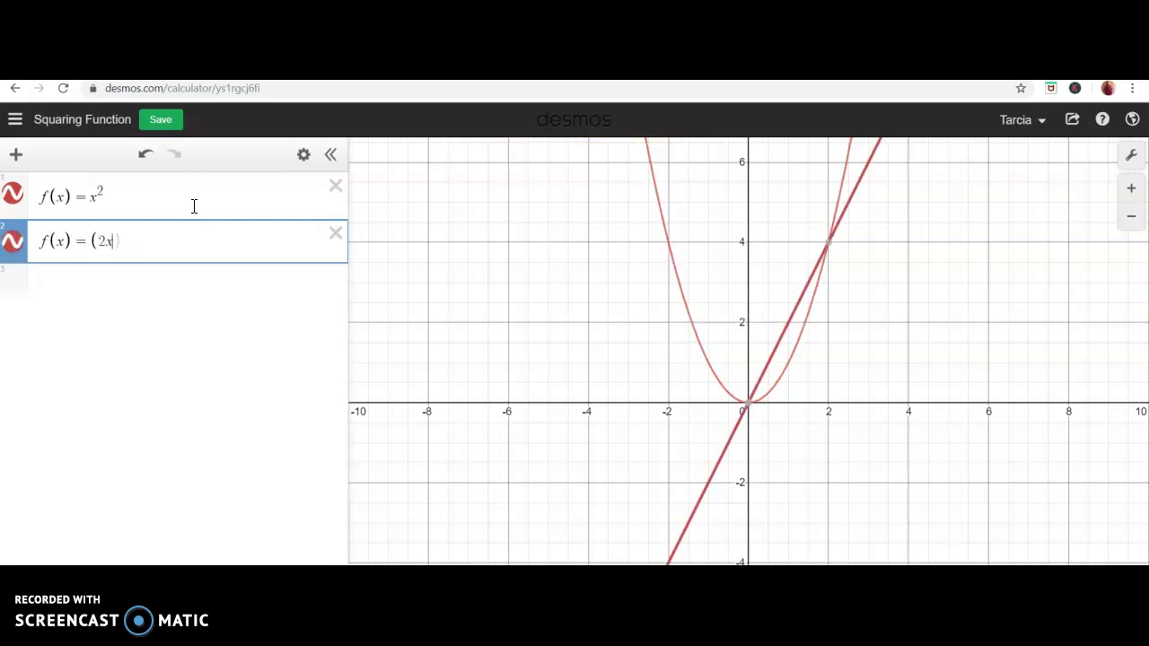
pyautogui.write(')^2')
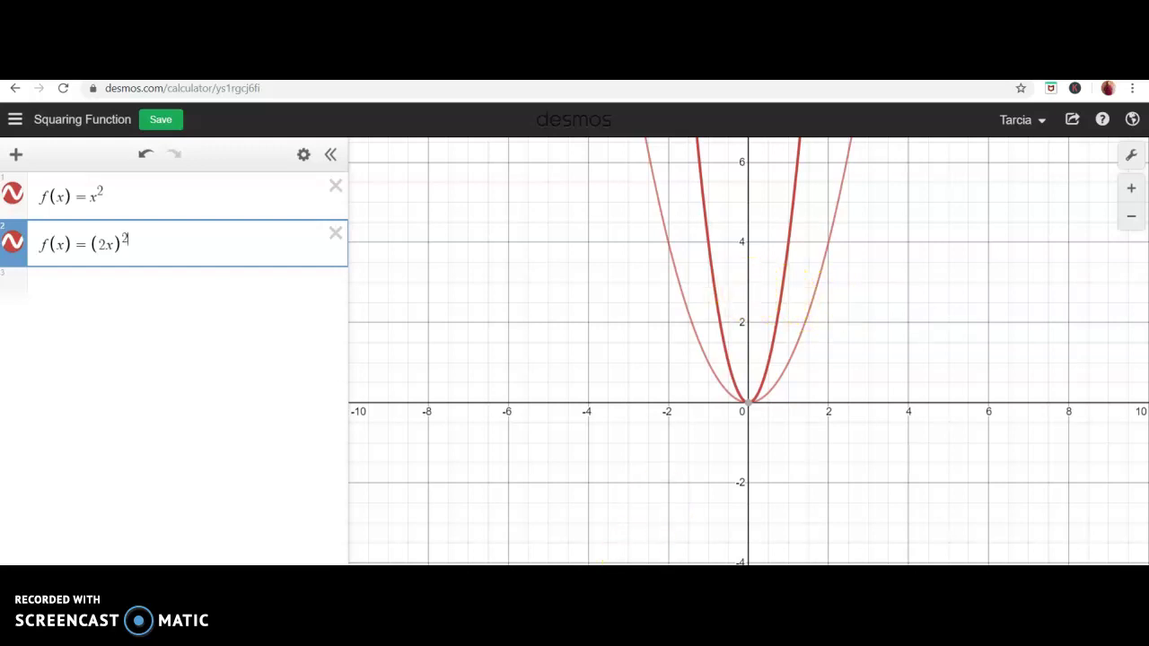
pyautogui.hotkey('alt', 'Tab')
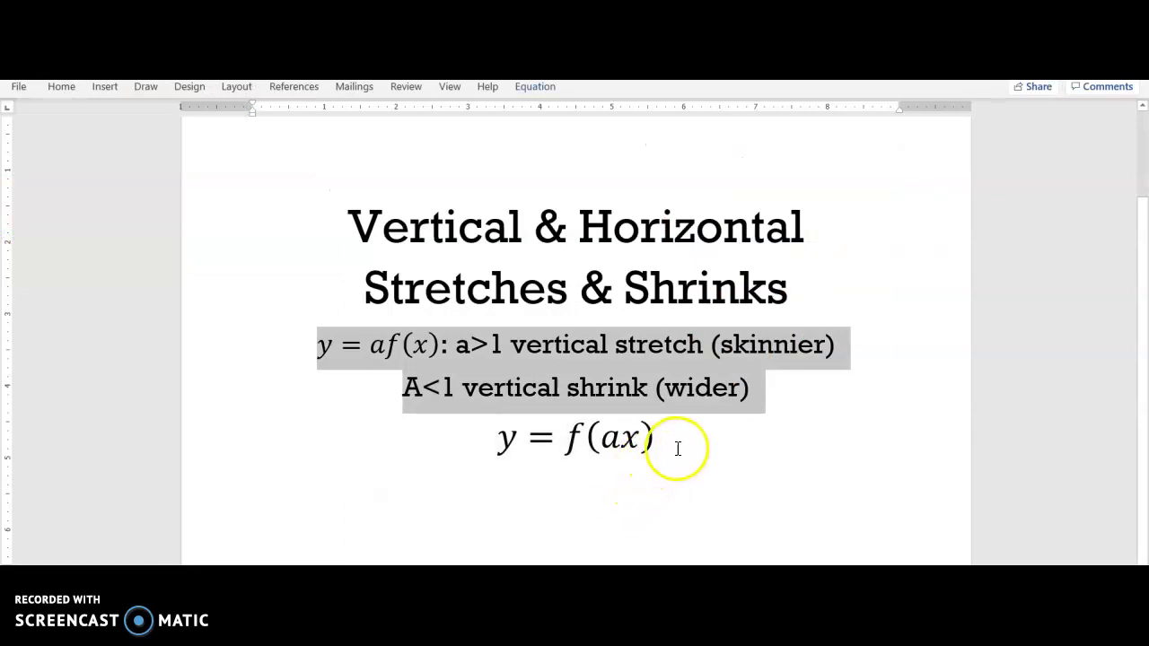
# Write ': a>1 horizontal shrink (skinnier)' after the y = f(ax) equation.
pyautogui.click(678, 449)
pyautogui.write(': ')
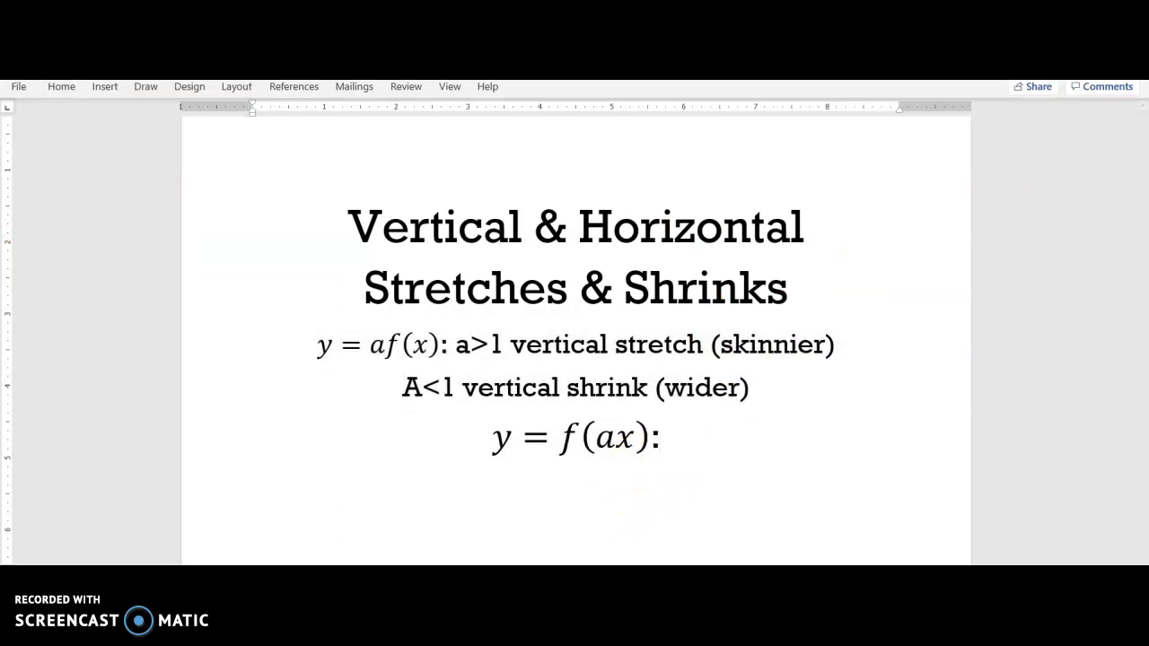
pyautogui.write('a>1')
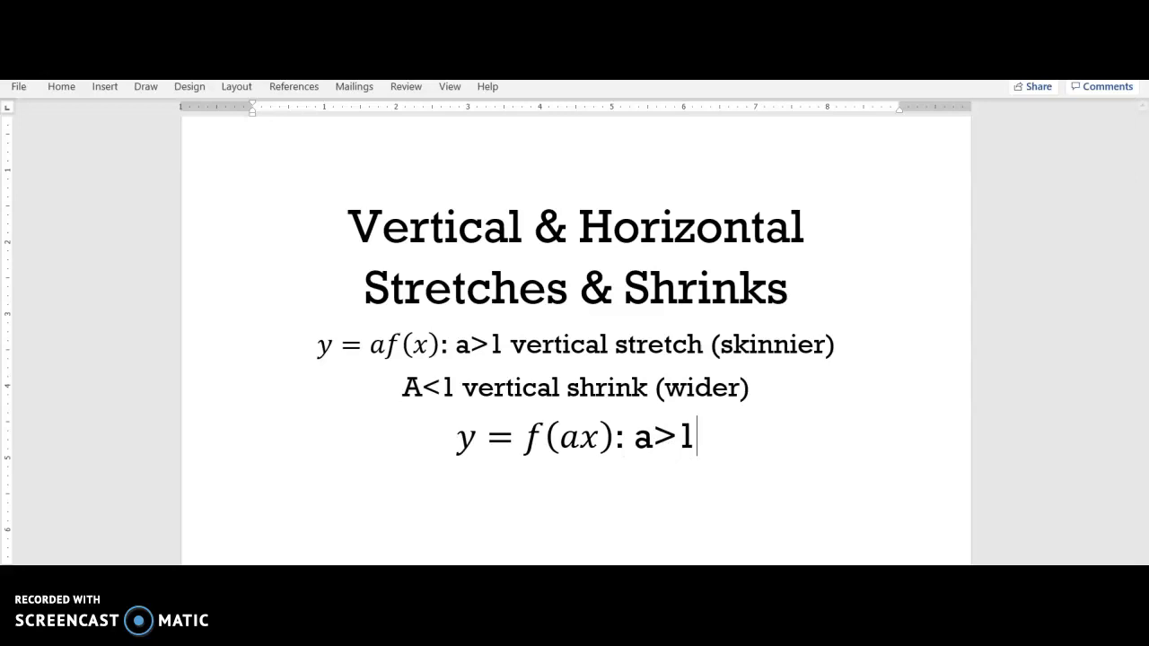
pyautogui.write(' horizo')
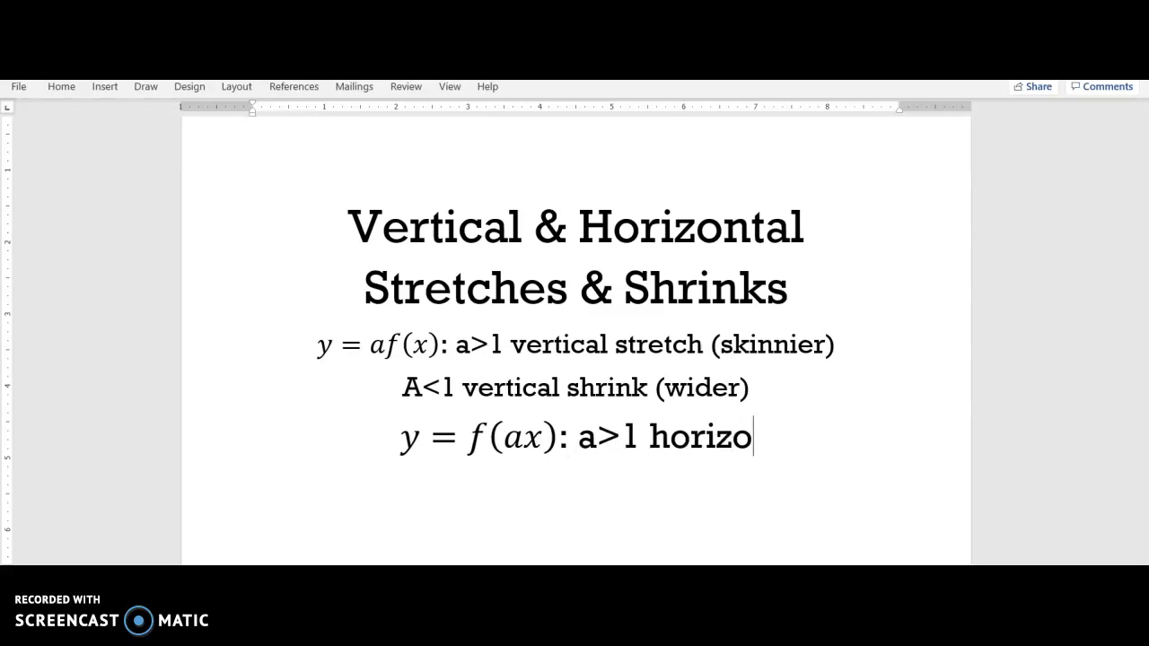
pyautogui.write('ntal shrink (skinnier)')
# Resize the y = f(ax) horizontal shrink line to 28 pt.
pyautogui.moveTo(321, 439); pyautogui.dragTo(682, 510)
pyautogui.moveTo(367, 470); pyautogui.dragTo(673, 505)
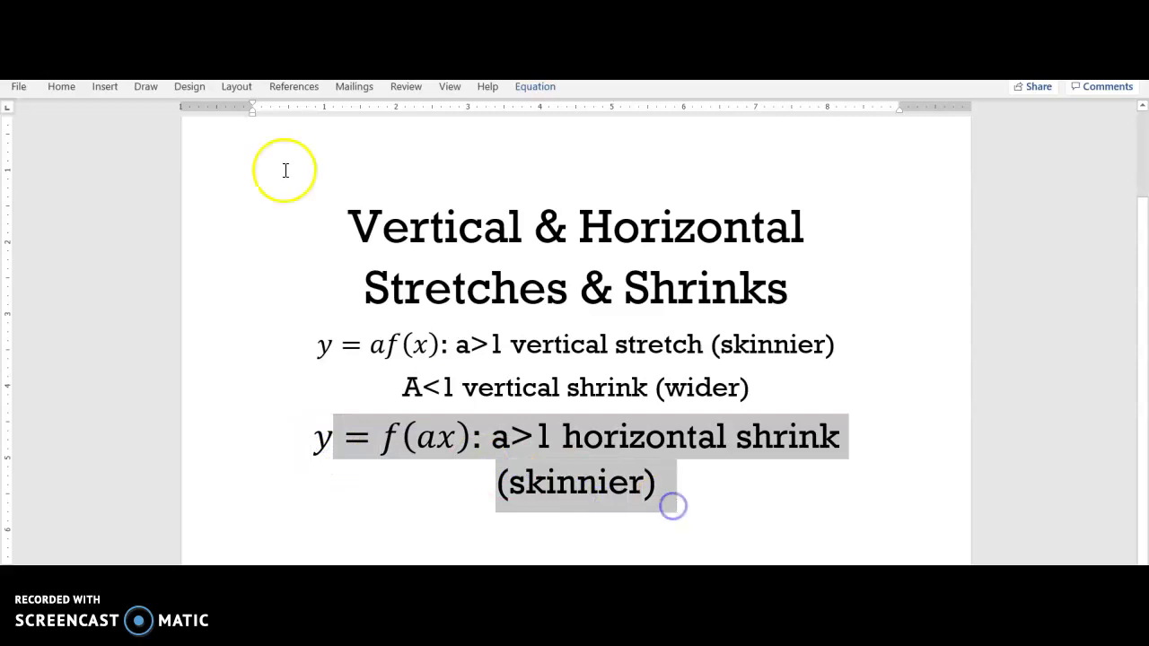
pyautogui.click(61, 88)
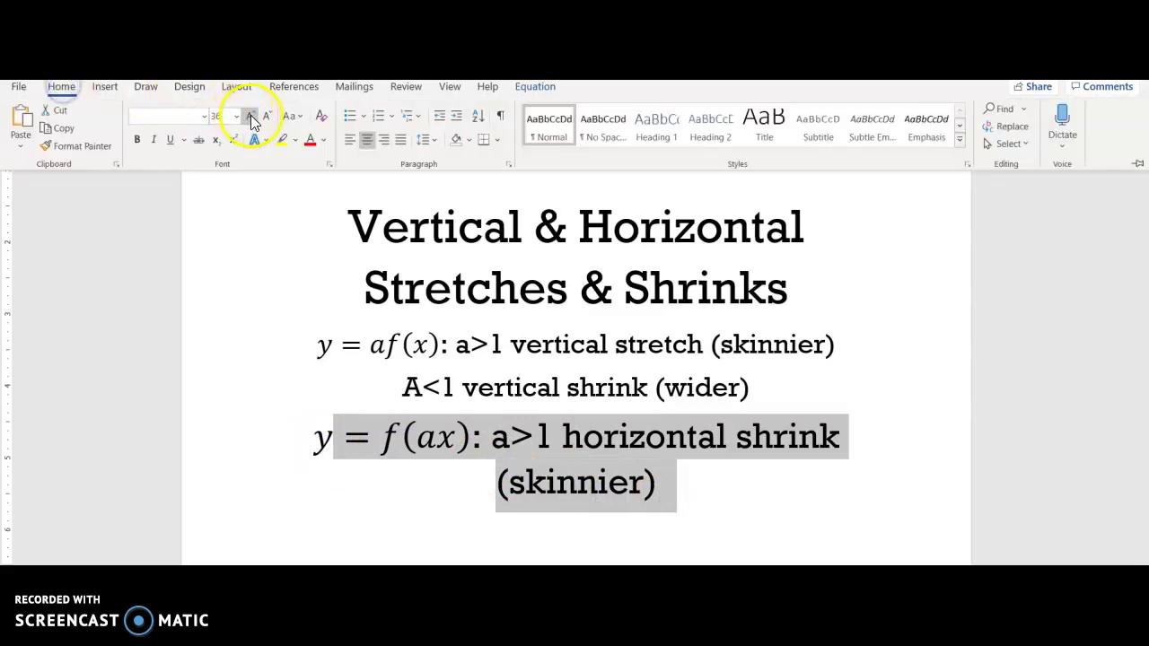
pyautogui.click(236, 116)
pyautogui.click(223, 351)
pyautogui.click(858, 437)
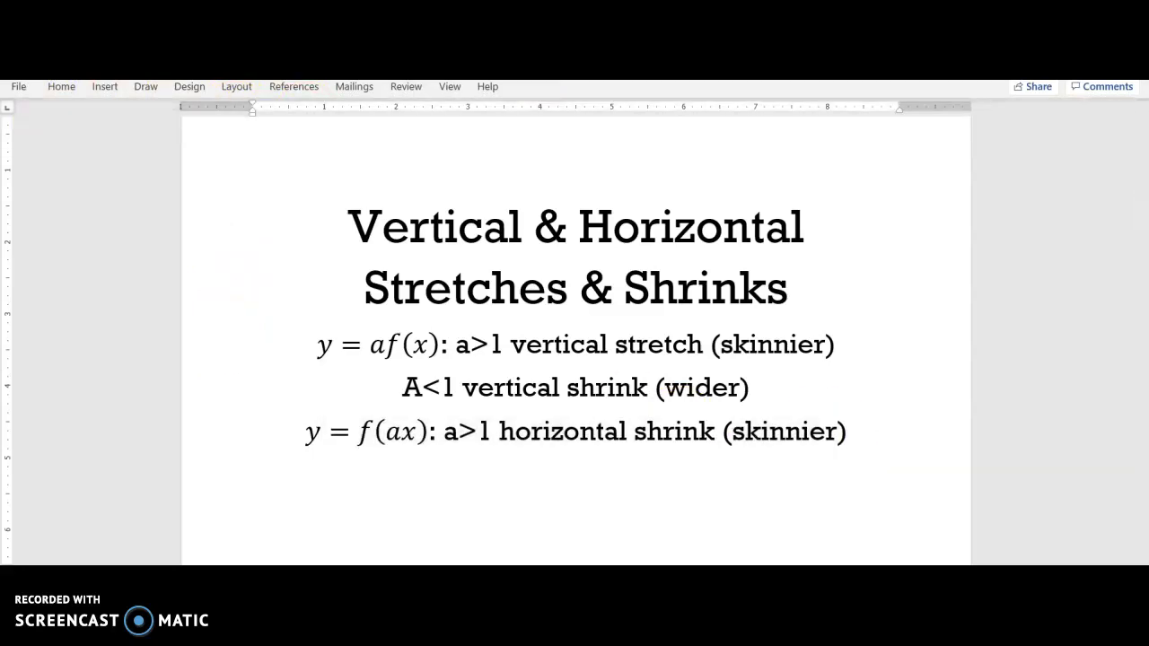
# Change the second squaring expression from (2x)^2 to (1/2 x)^2.
pyautogui.hotkey('alt', 'Tab')
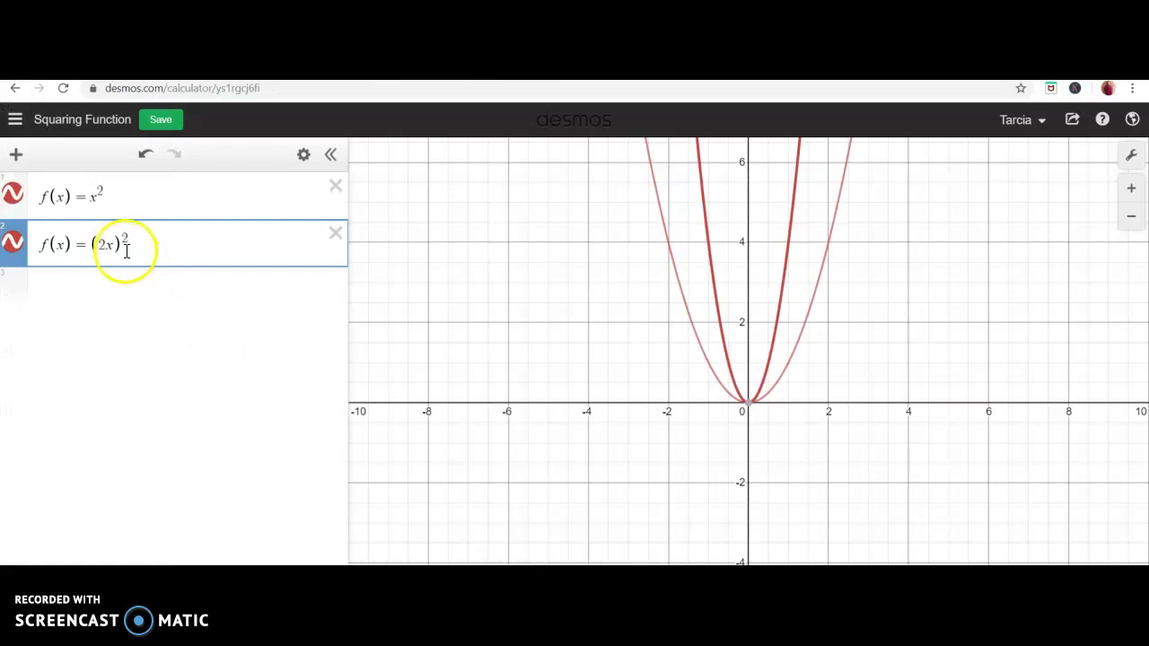
pyautogui.click(108, 246)
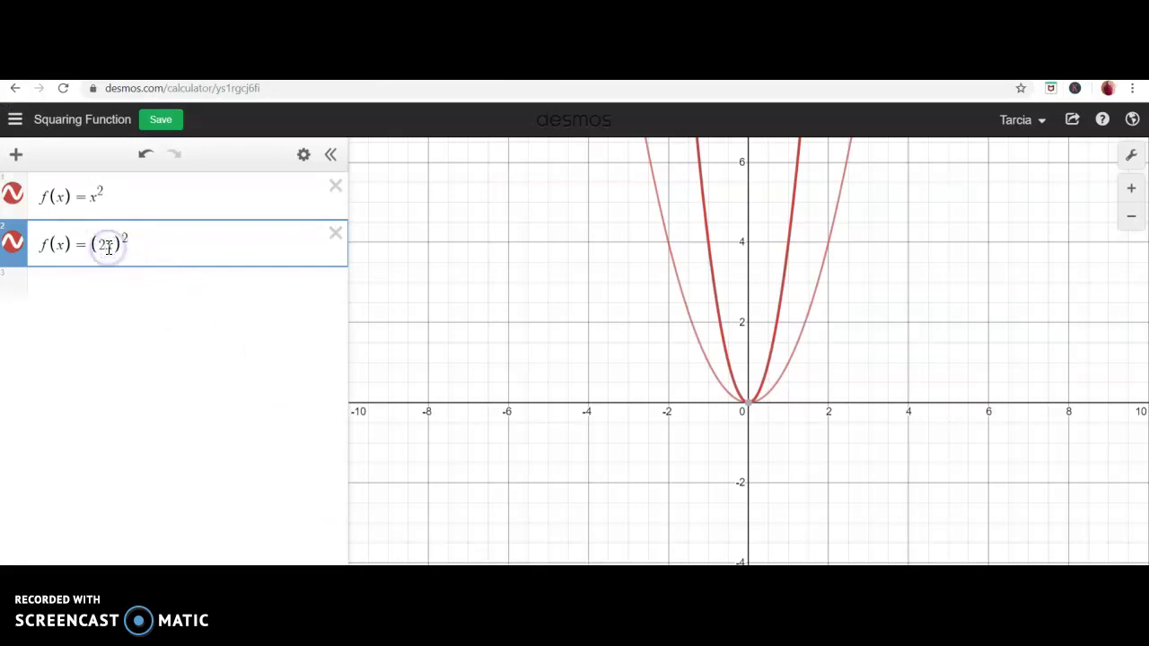
pyautogui.press('BackSpace')
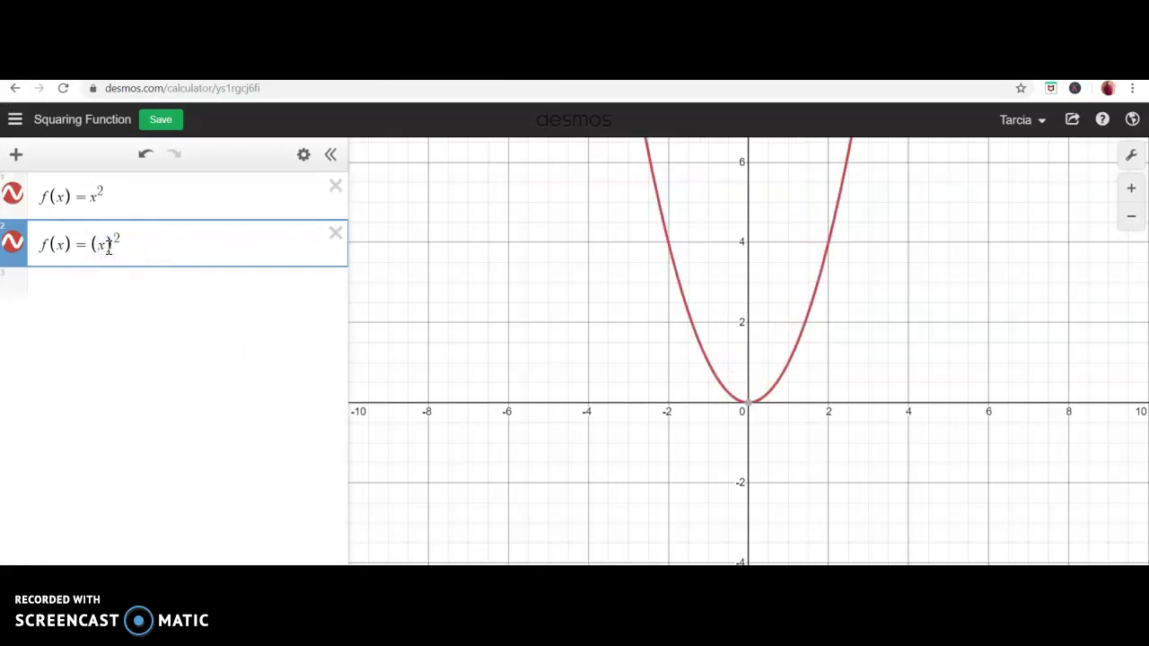
pyautogui.write('1/')
pyautogui.press('BackSpace')
pyautogui.write('/2')
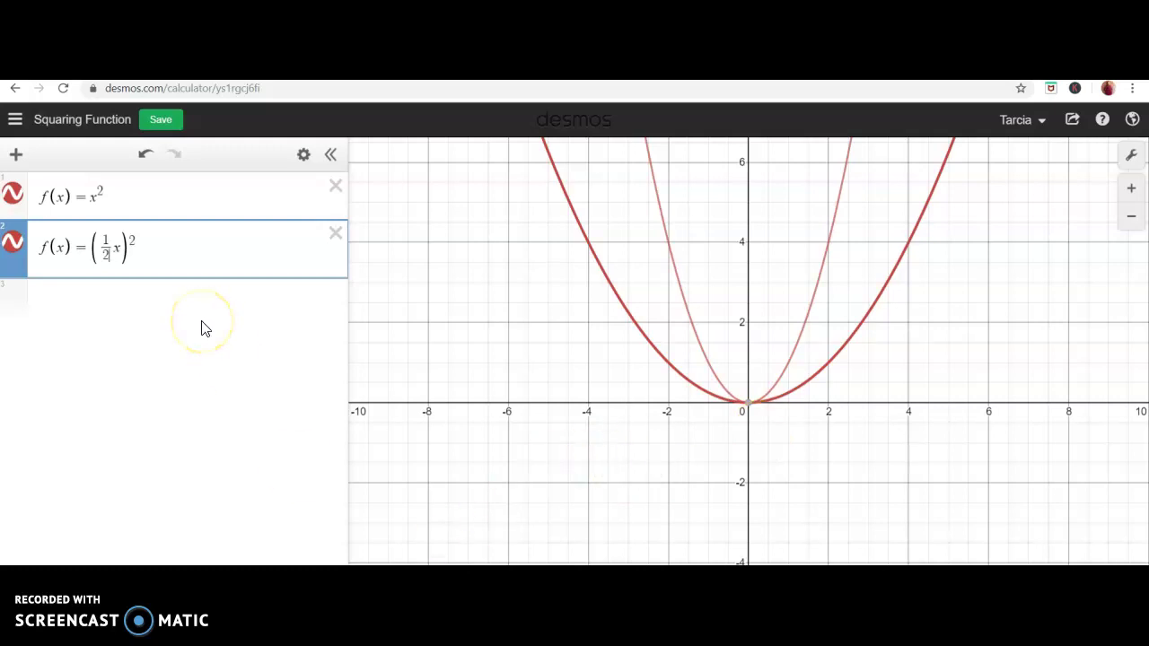
# Open the saved Absolute Value Function graph from the graph list.
pyautogui.click(14, 120)
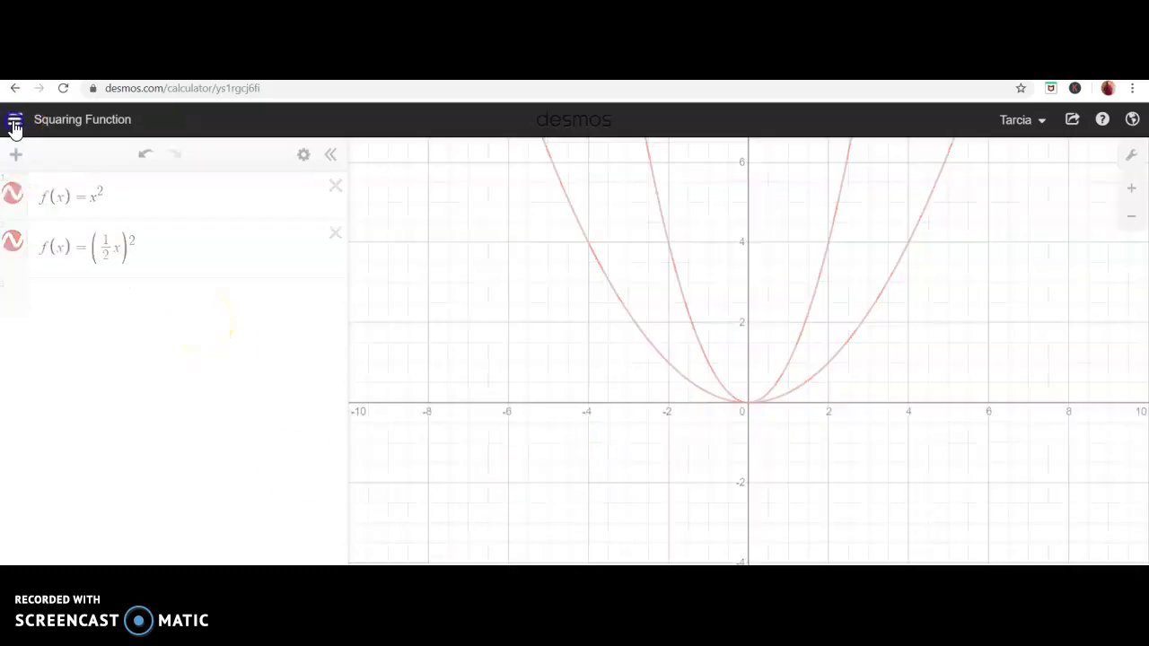
pyautogui.click(88, 393)
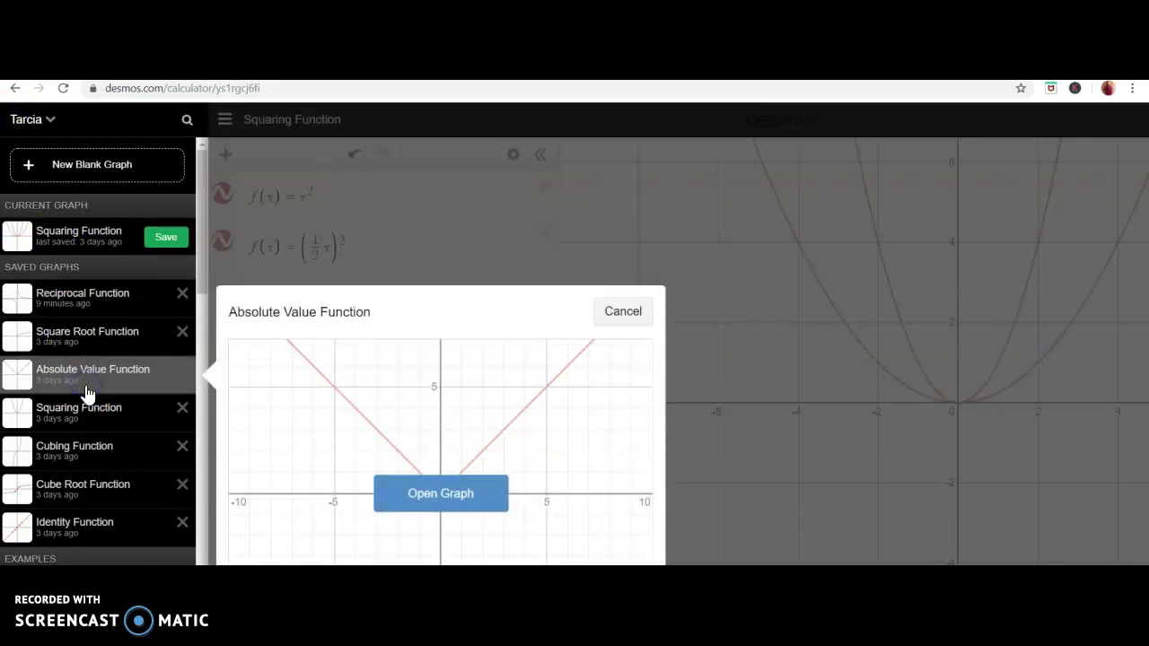
pyautogui.click(427, 505)
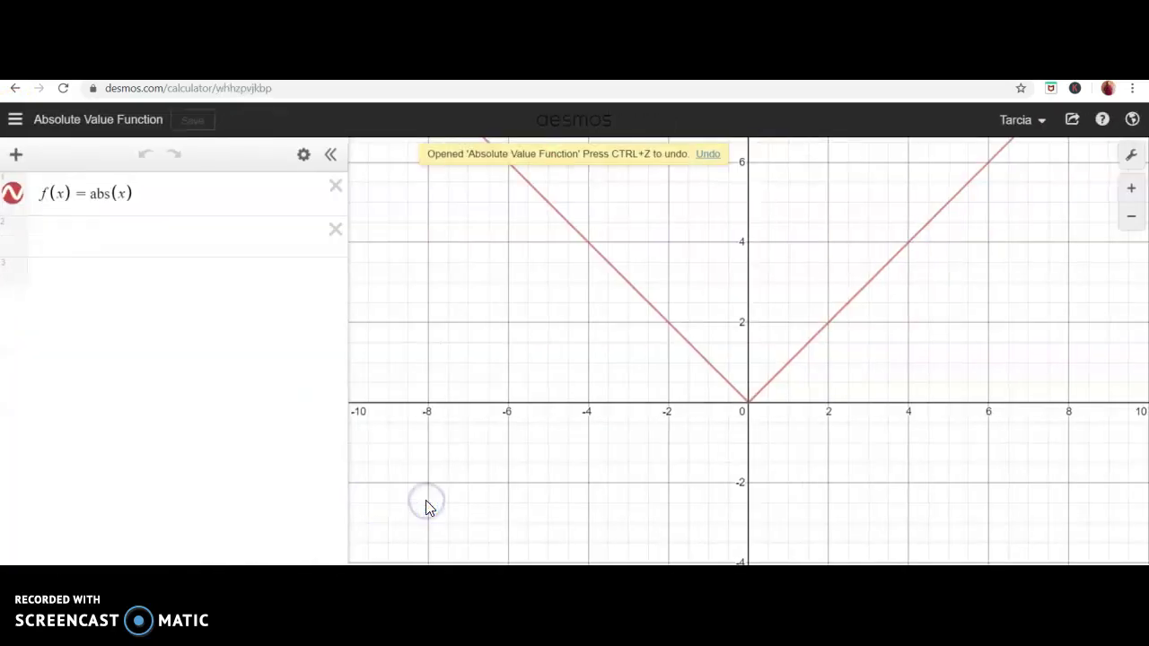
# Add f(x)=abs(1/2 x) as a second expression, plotting a wider V beside abs(x).
pyautogui.click(177, 241)
pyautogui.write('f(')
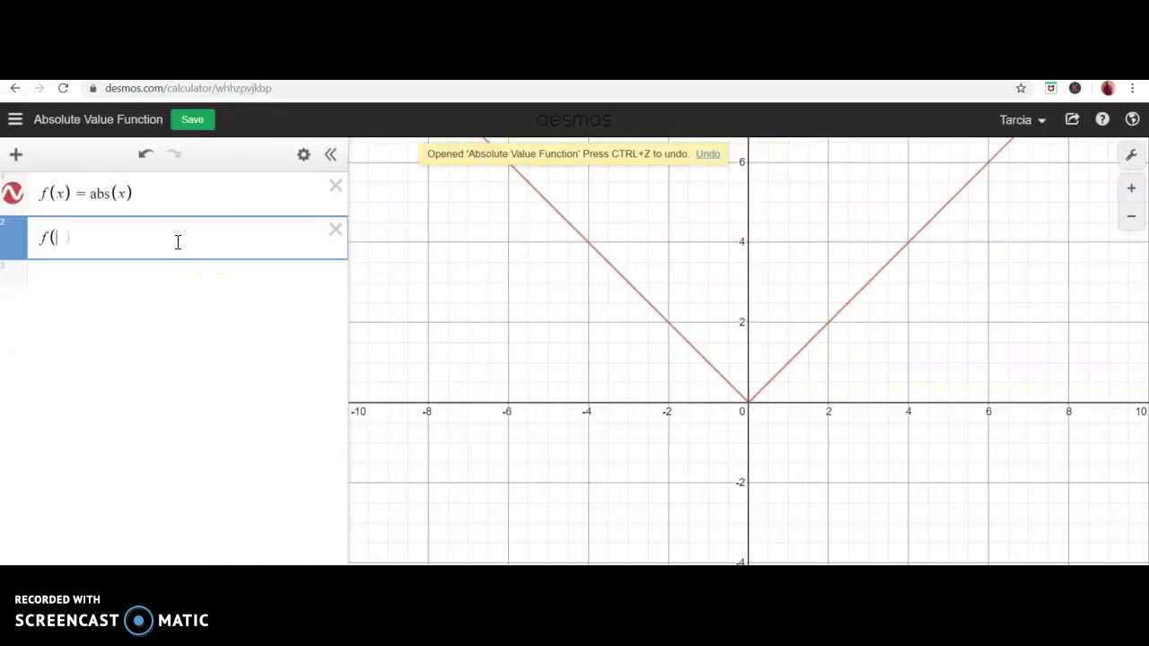
pyautogui.write('x) = a')
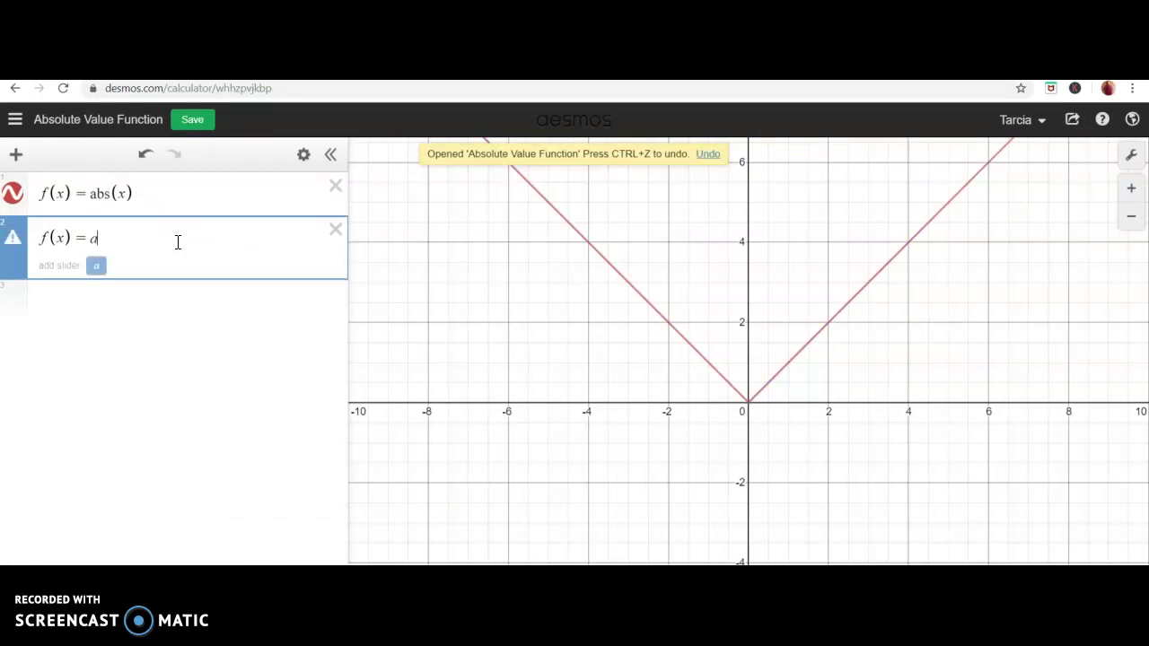
pyautogui.write('bs(')
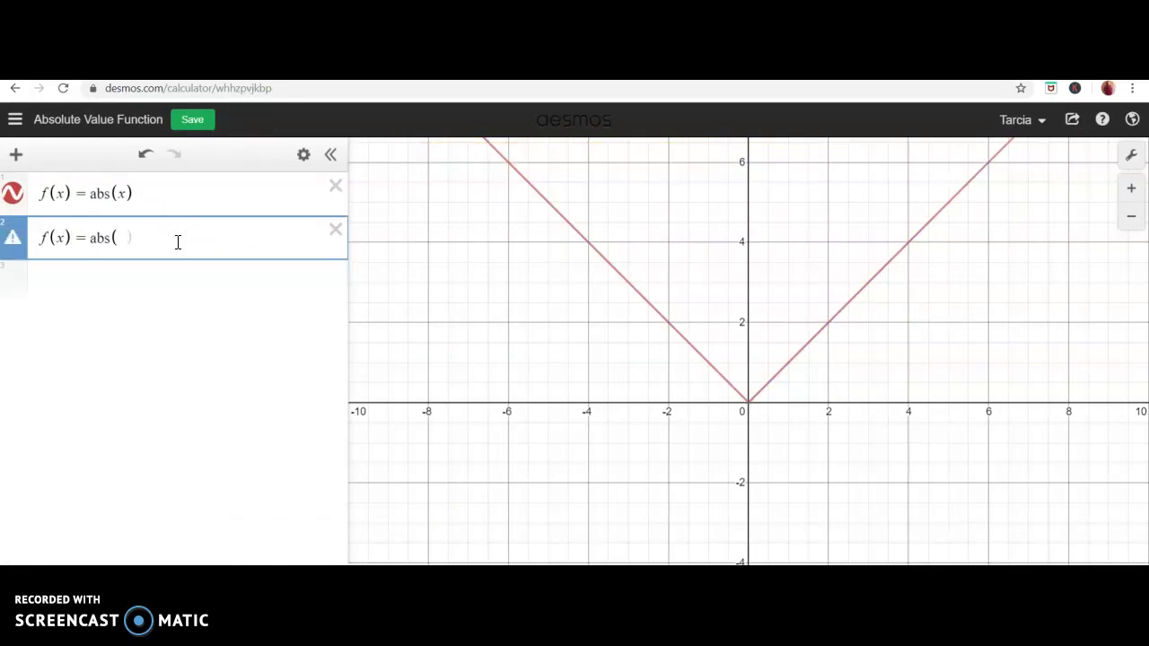
pyautogui.write('1/2')
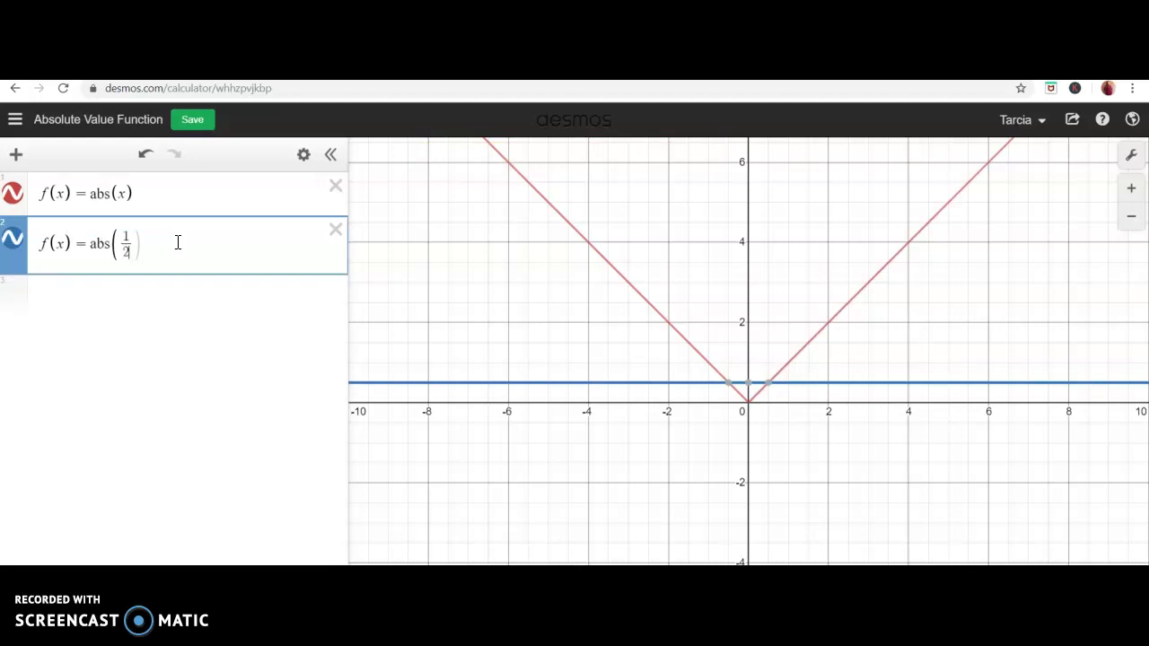
pyautogui.press('Right')
pyautogui.write('x')
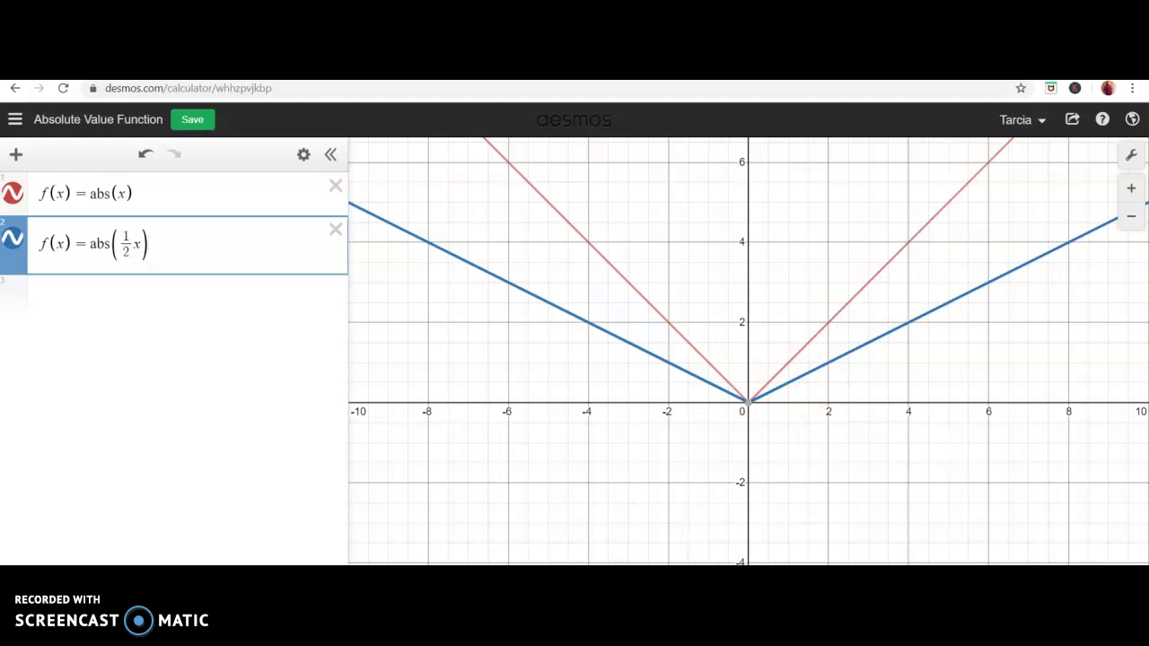
pyautogui.hotkey('alt', 'Tab')
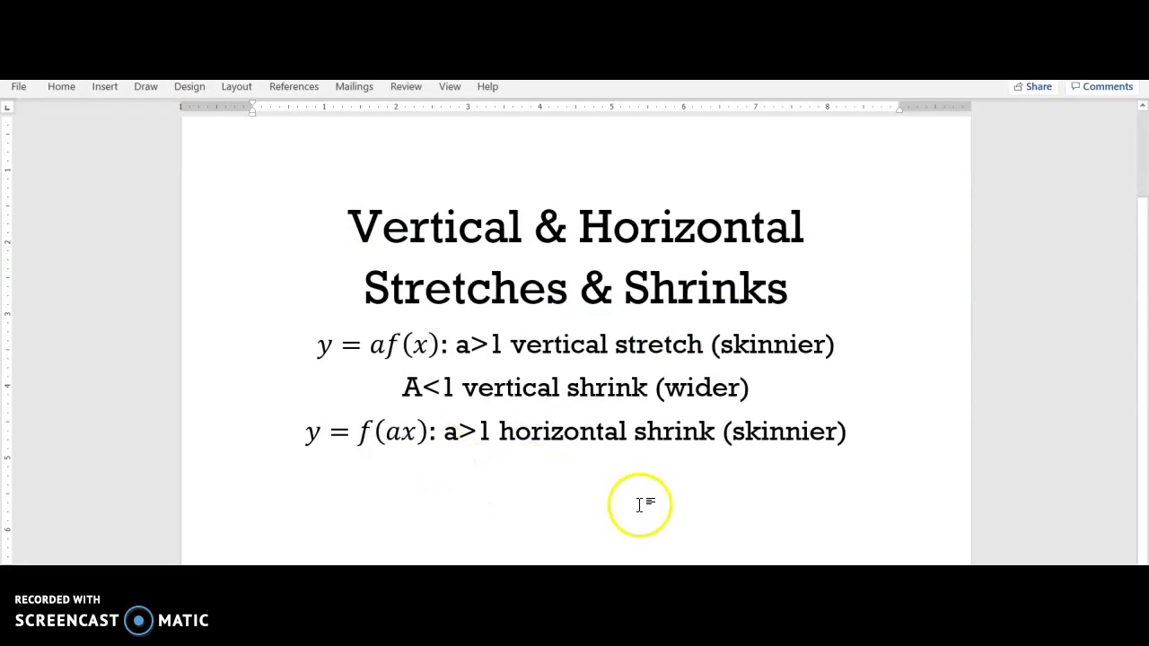
# Add a new line 'a<1 horizontal stretch (wider' below the horizontal shrink note.
pyautogui.press('Return')
pyautogui.write('a')
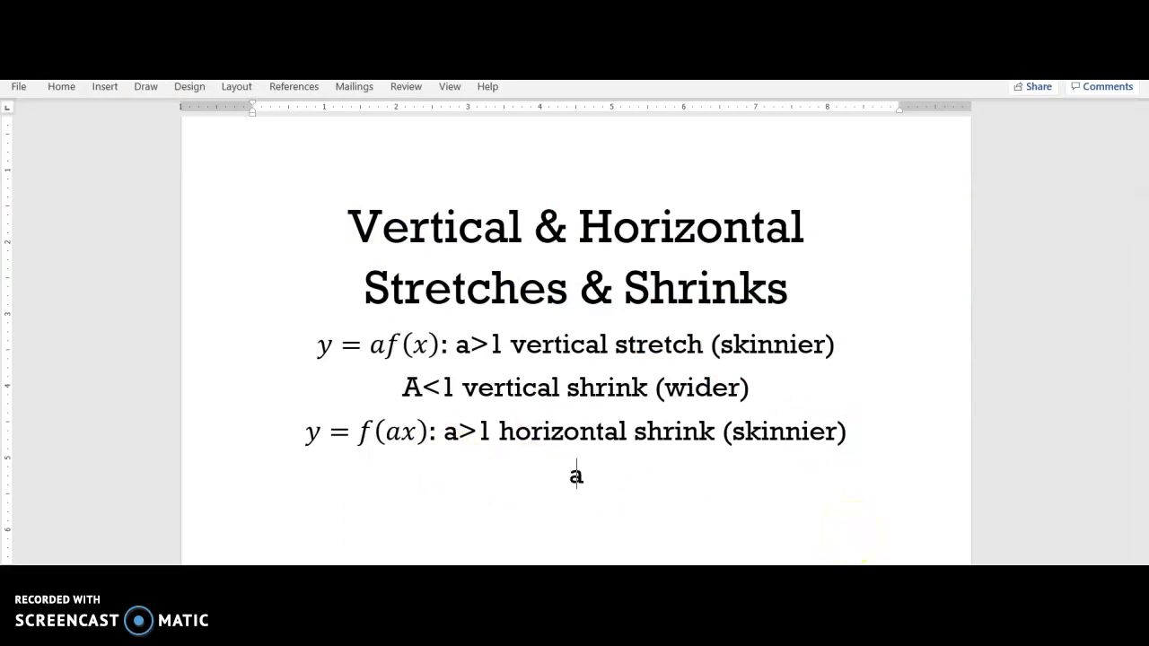
pyautogui.write('<1 horizontal ')
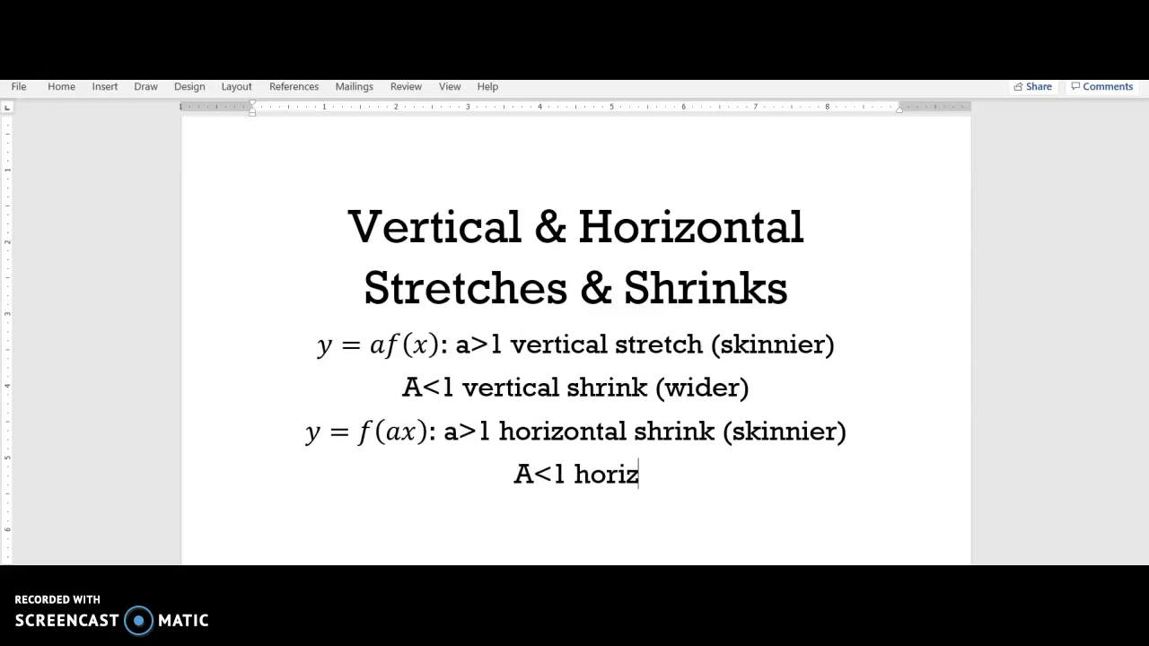
pyautogui.write('stretch (')
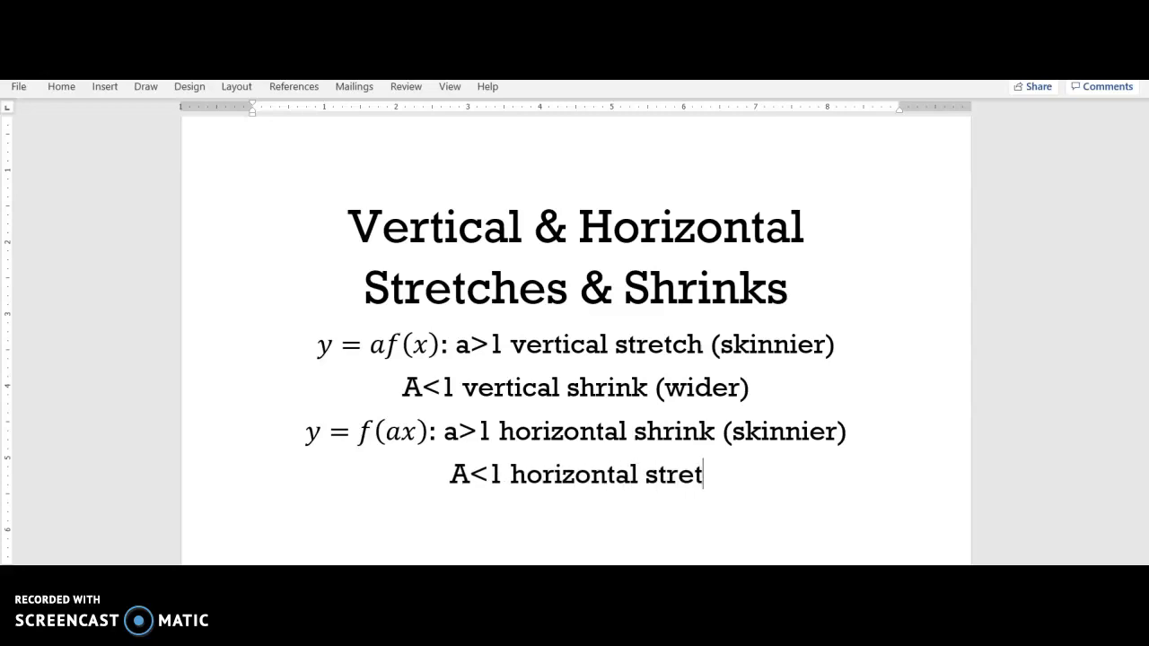